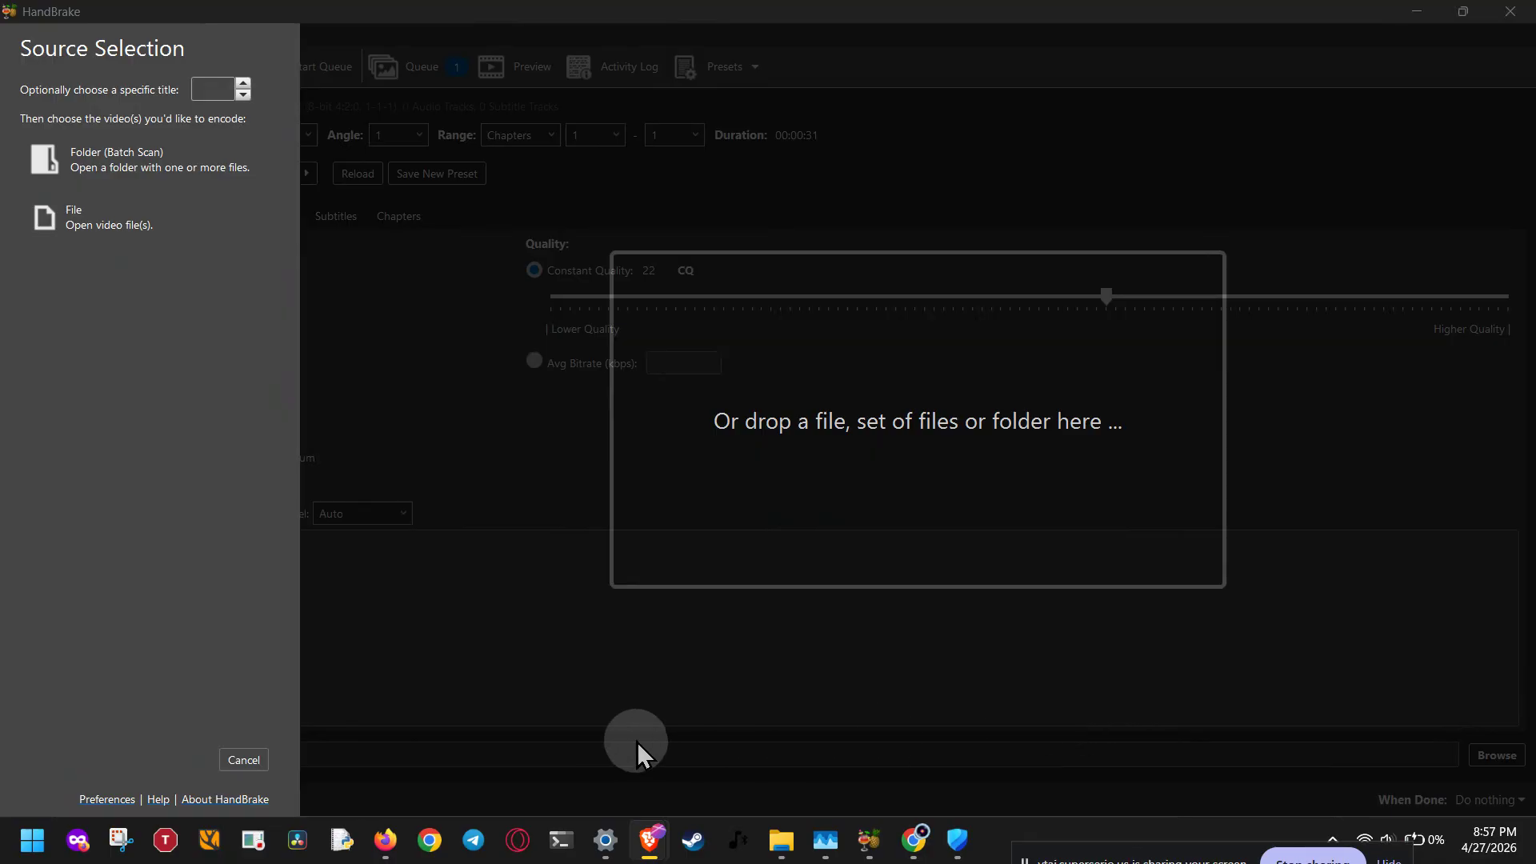
- Leave the source selection, read through HandBrake's activity log to the end of the scan, and close the log
{"action": "left_click", "coordinate": [254, 759]}
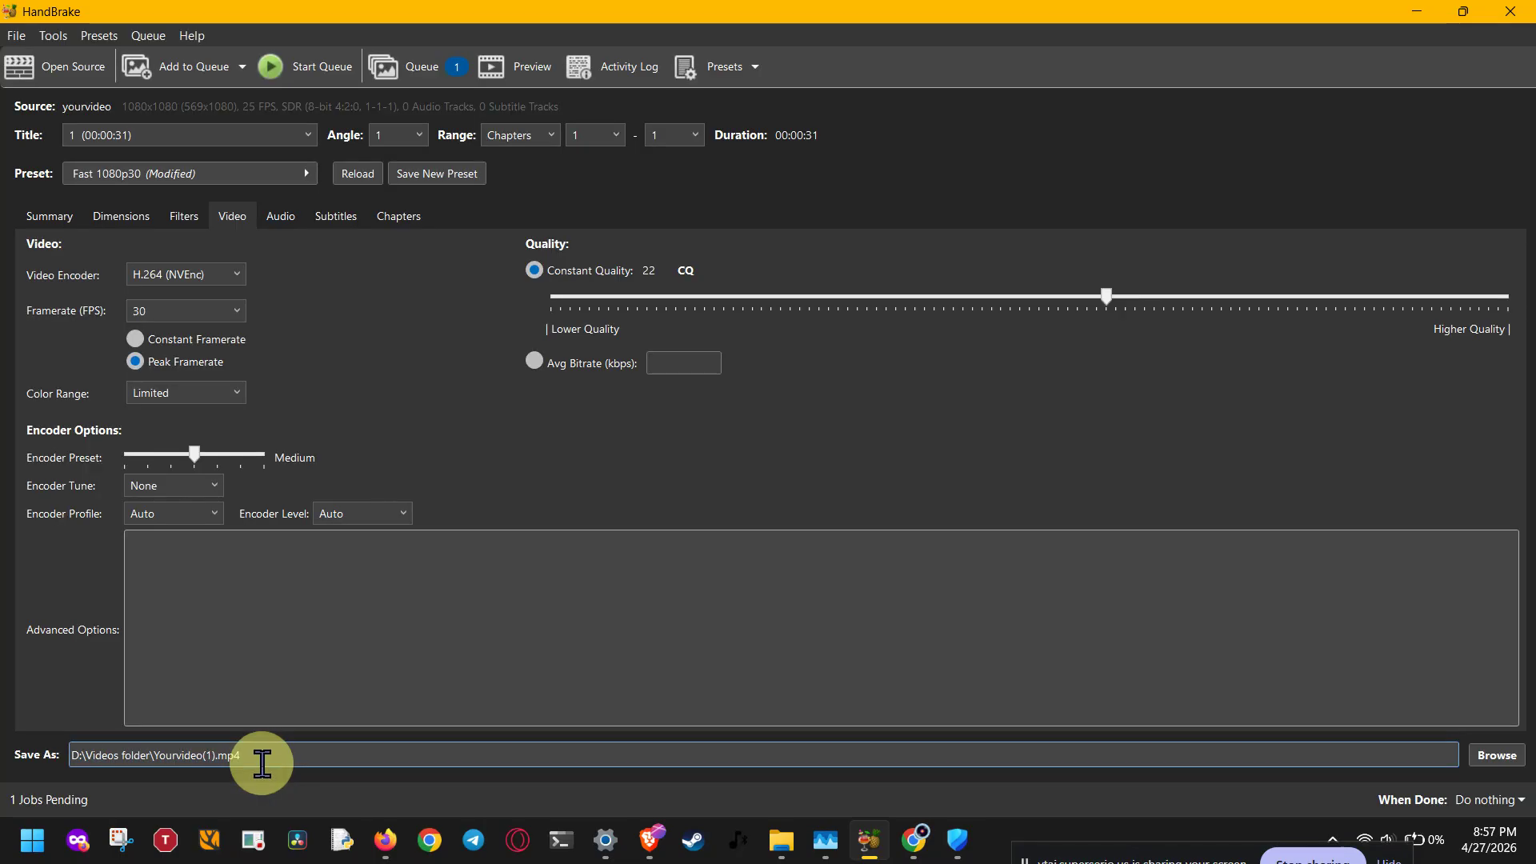
{"action": "left_click", "coordinate": [624, 73]}
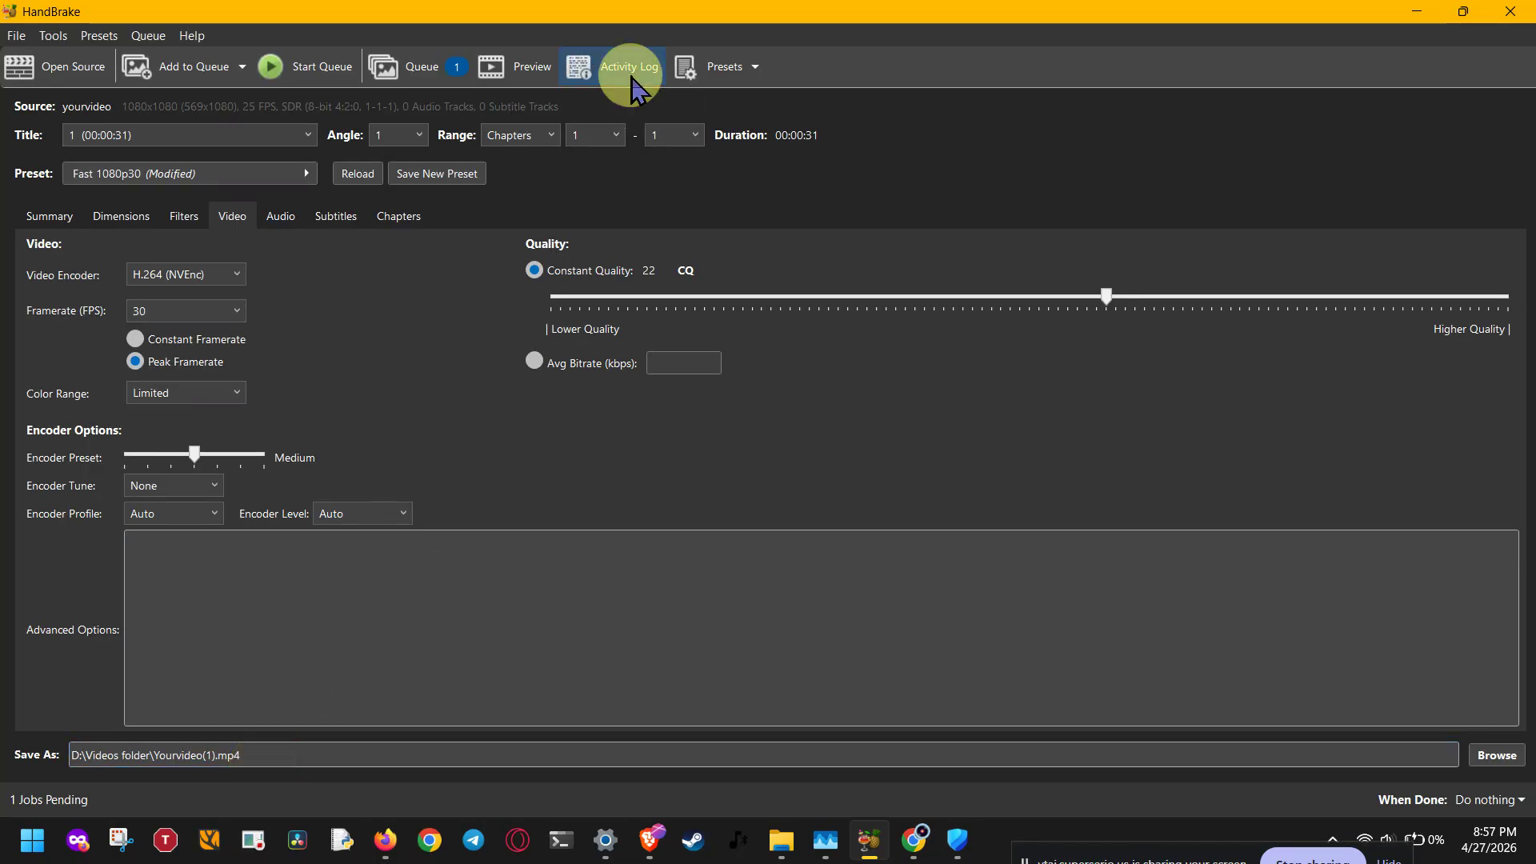
{"action": "scroll", "coordinate": [666, 441], "scroll_direction": "down", "scroll_amount": 5}
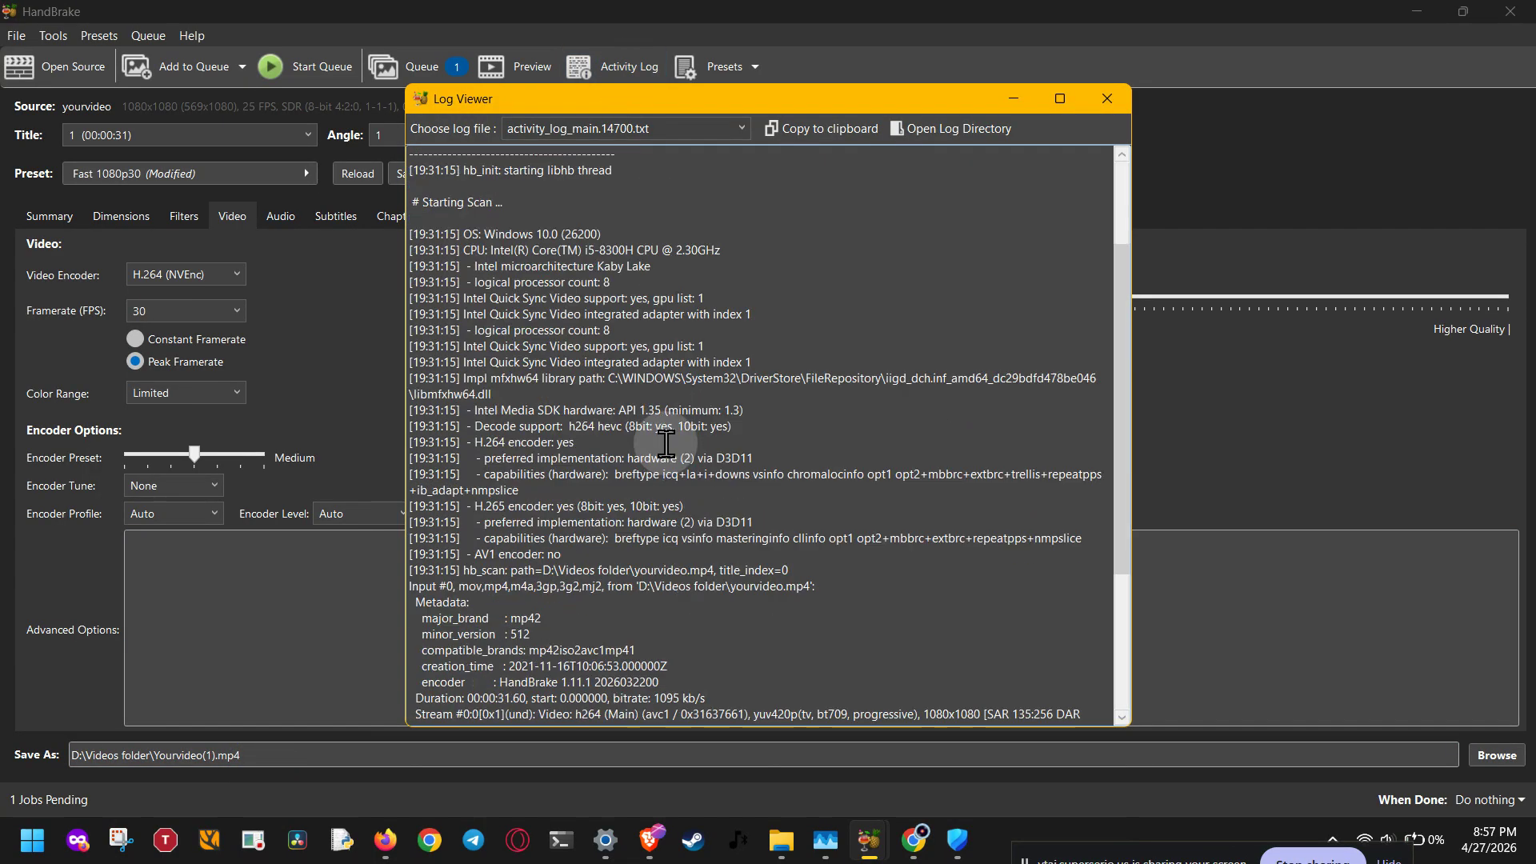
{"action": "scroll", "coordinate": [666, 441], "scroll_direction": "down", "scroll_amount": 3}
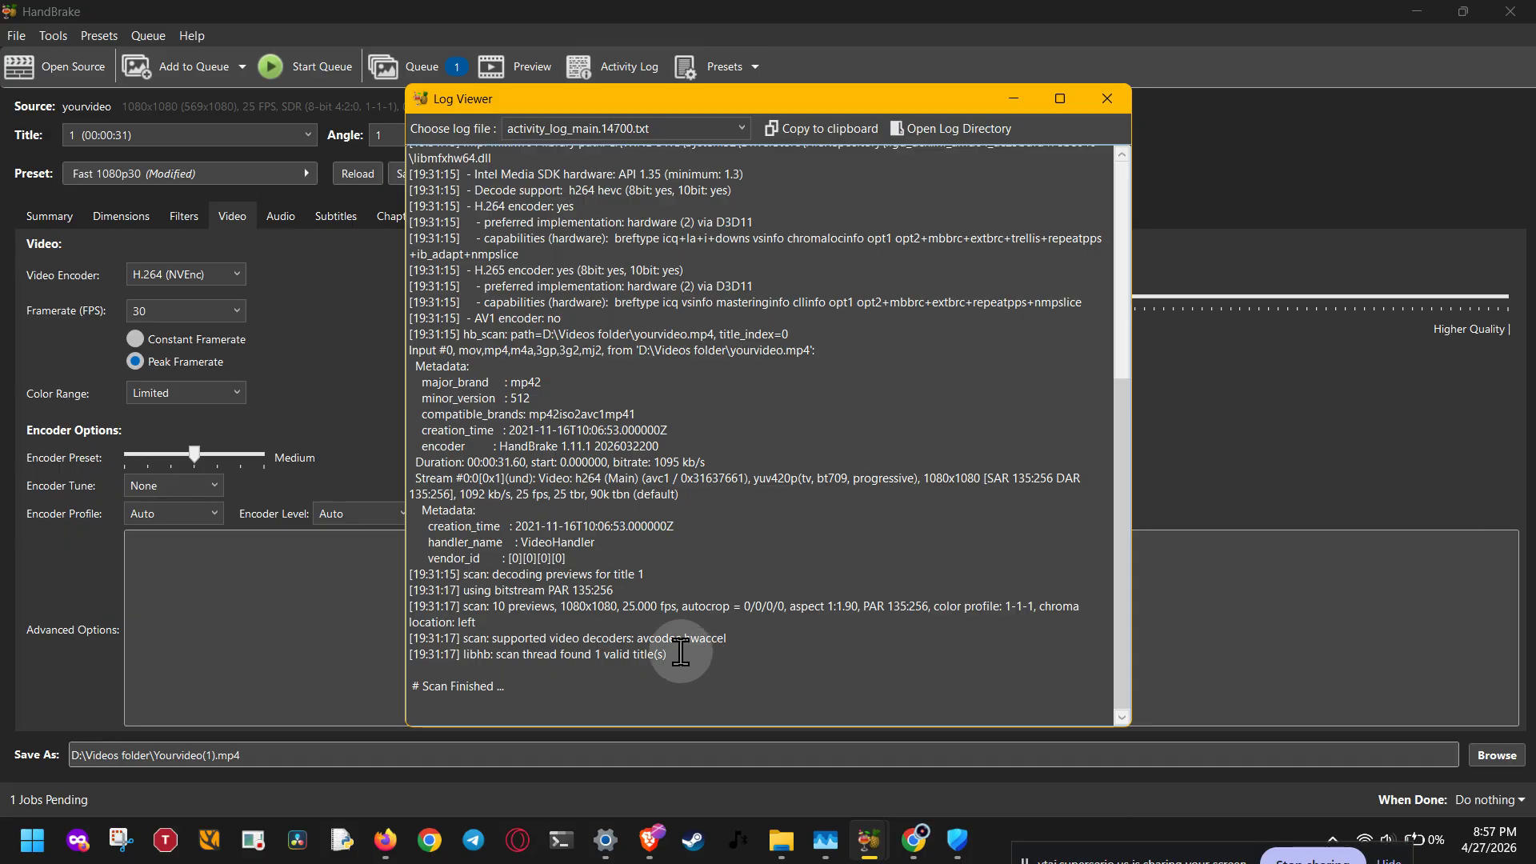
{"action": "left_click", "coordinate": [1108, 98]}
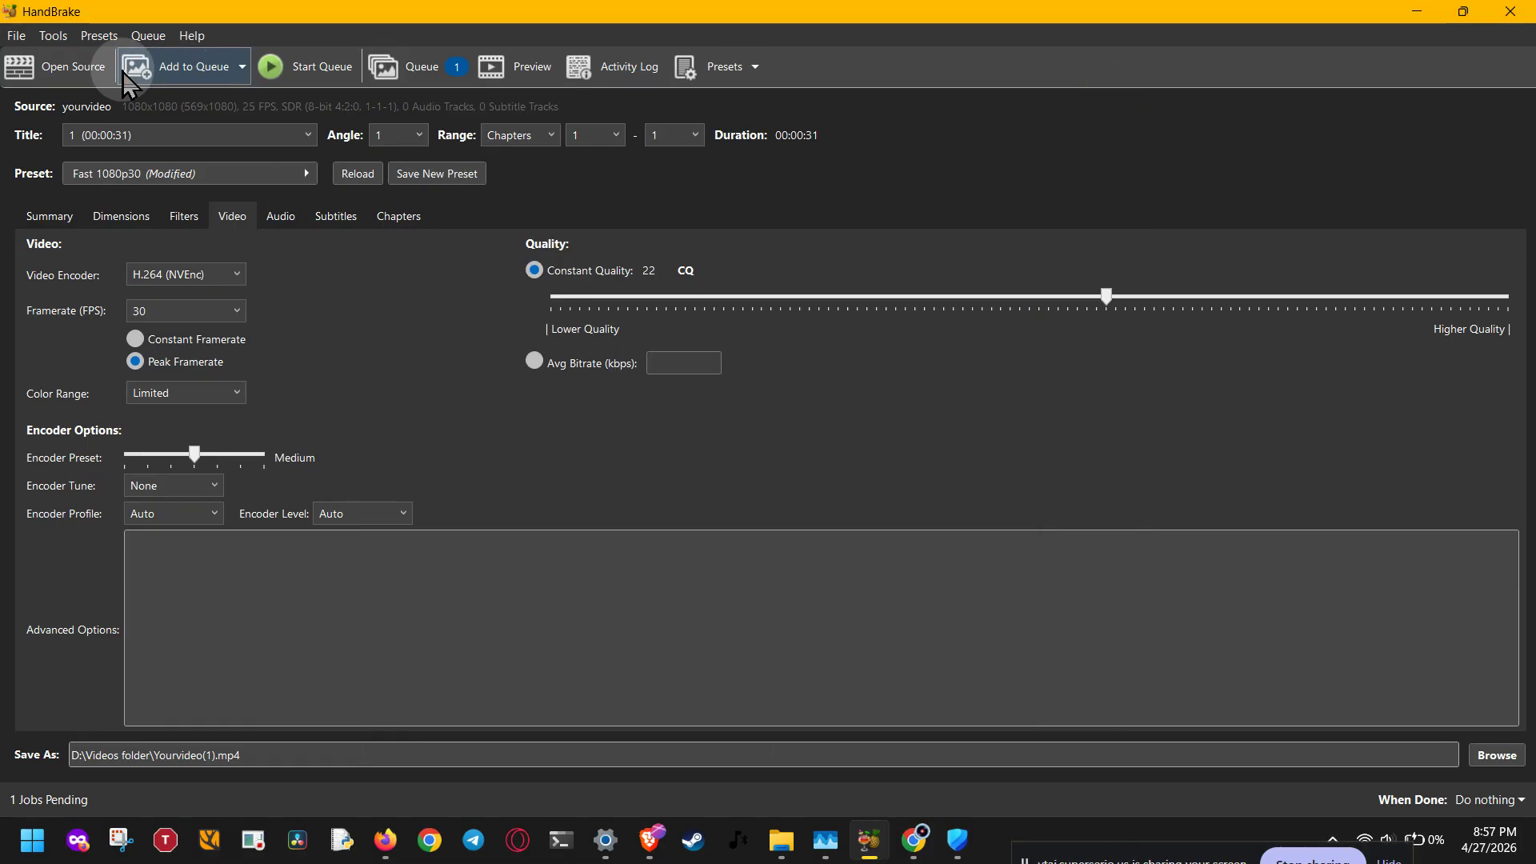
- Review the hardware support options in the Video preferences, including Nvidia NVENC decoding, and return to the main window
{"action": "left_click", "coordinate": [90, 85]}
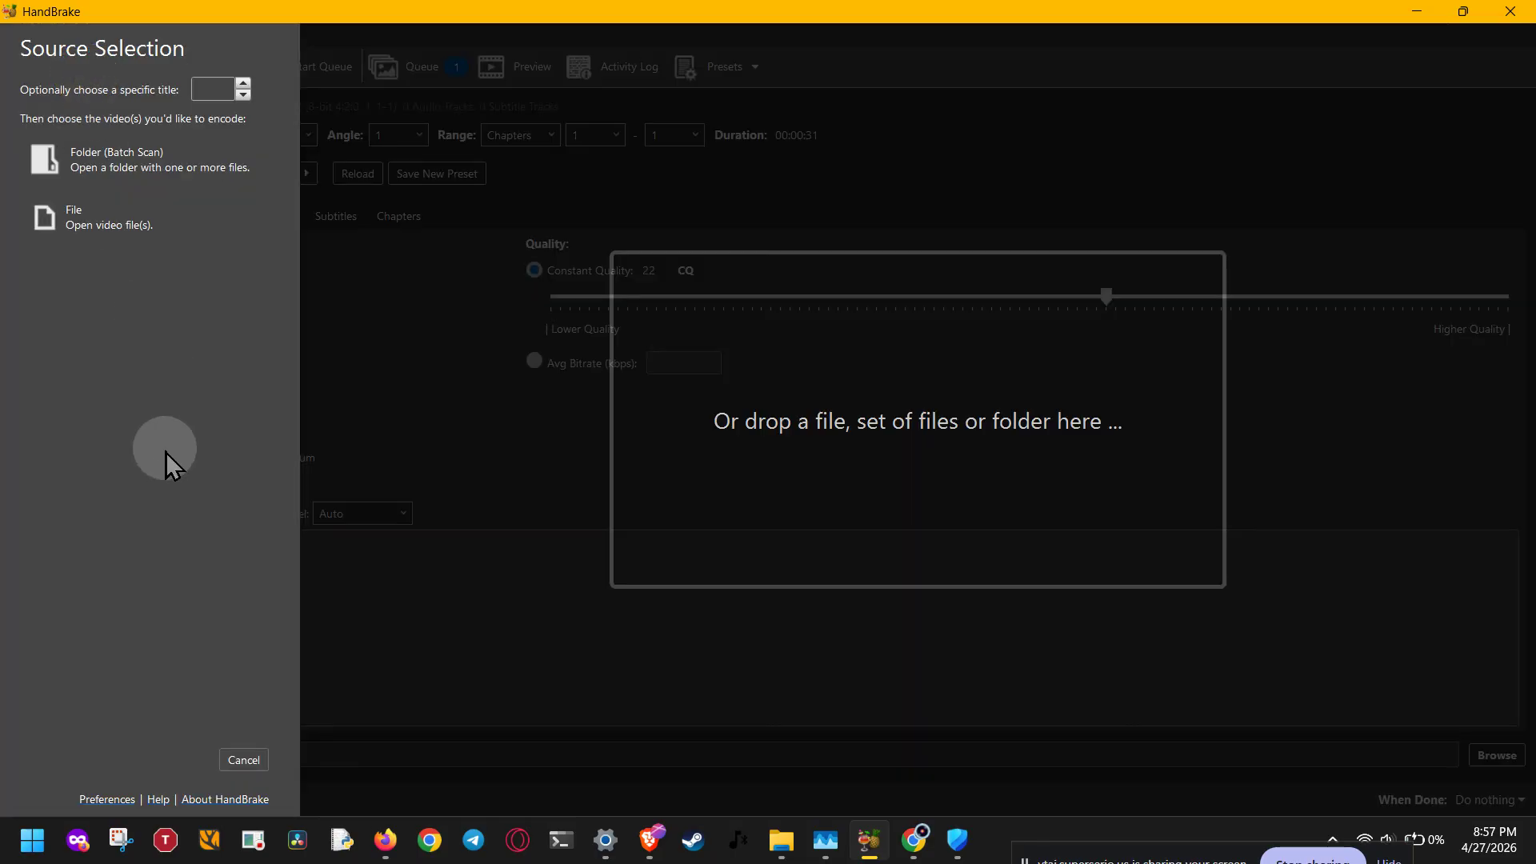
{"action": "left_click", "coordinate": [227, 760]}
{"action": "left_click", "coordinate": [53, 35]}
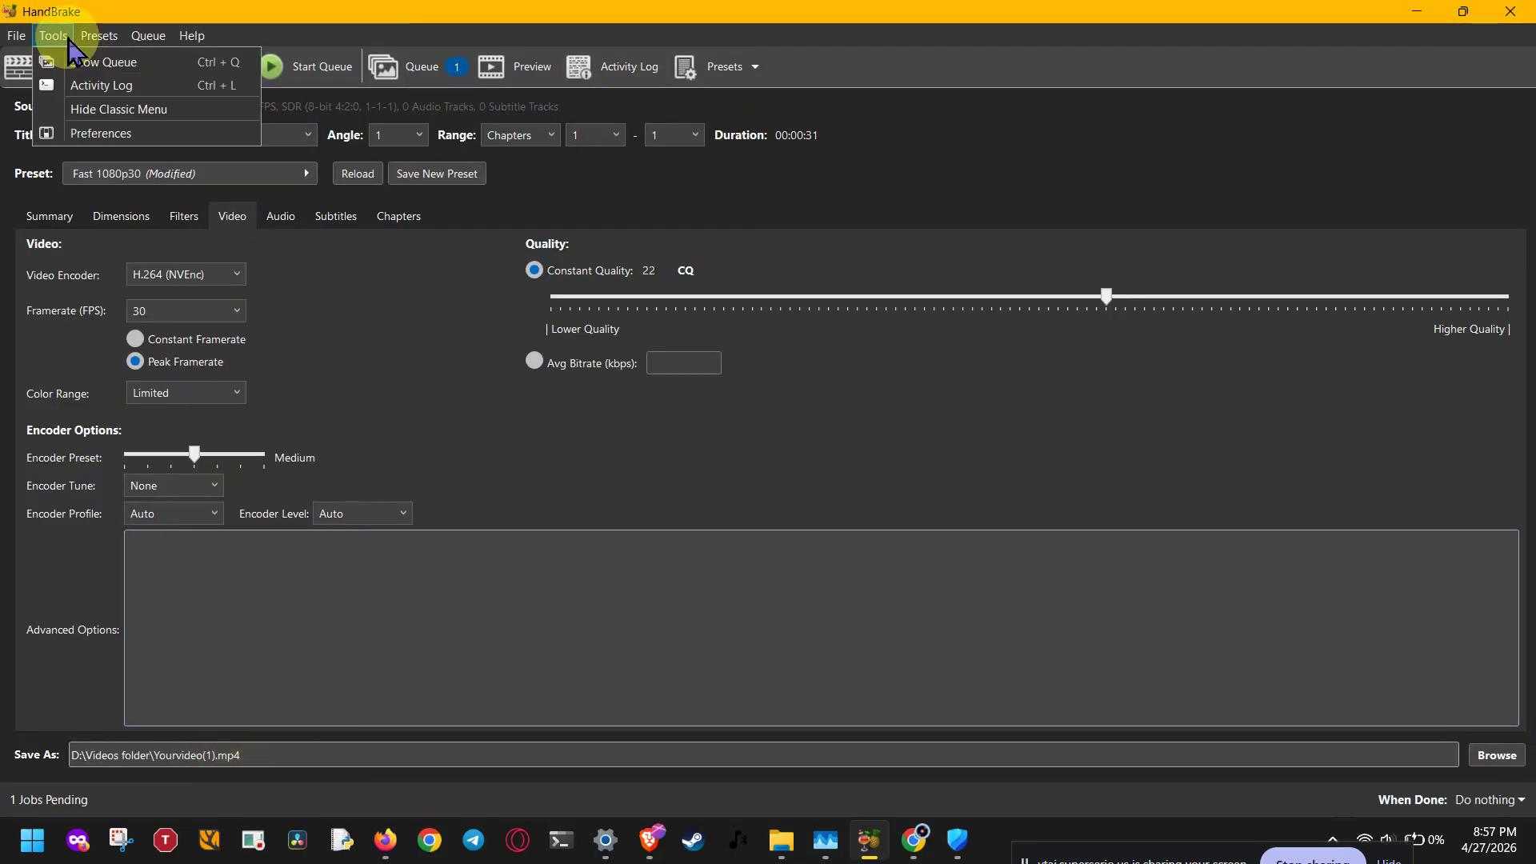
{"action": "left_click", "coordinate": [84, 132]}
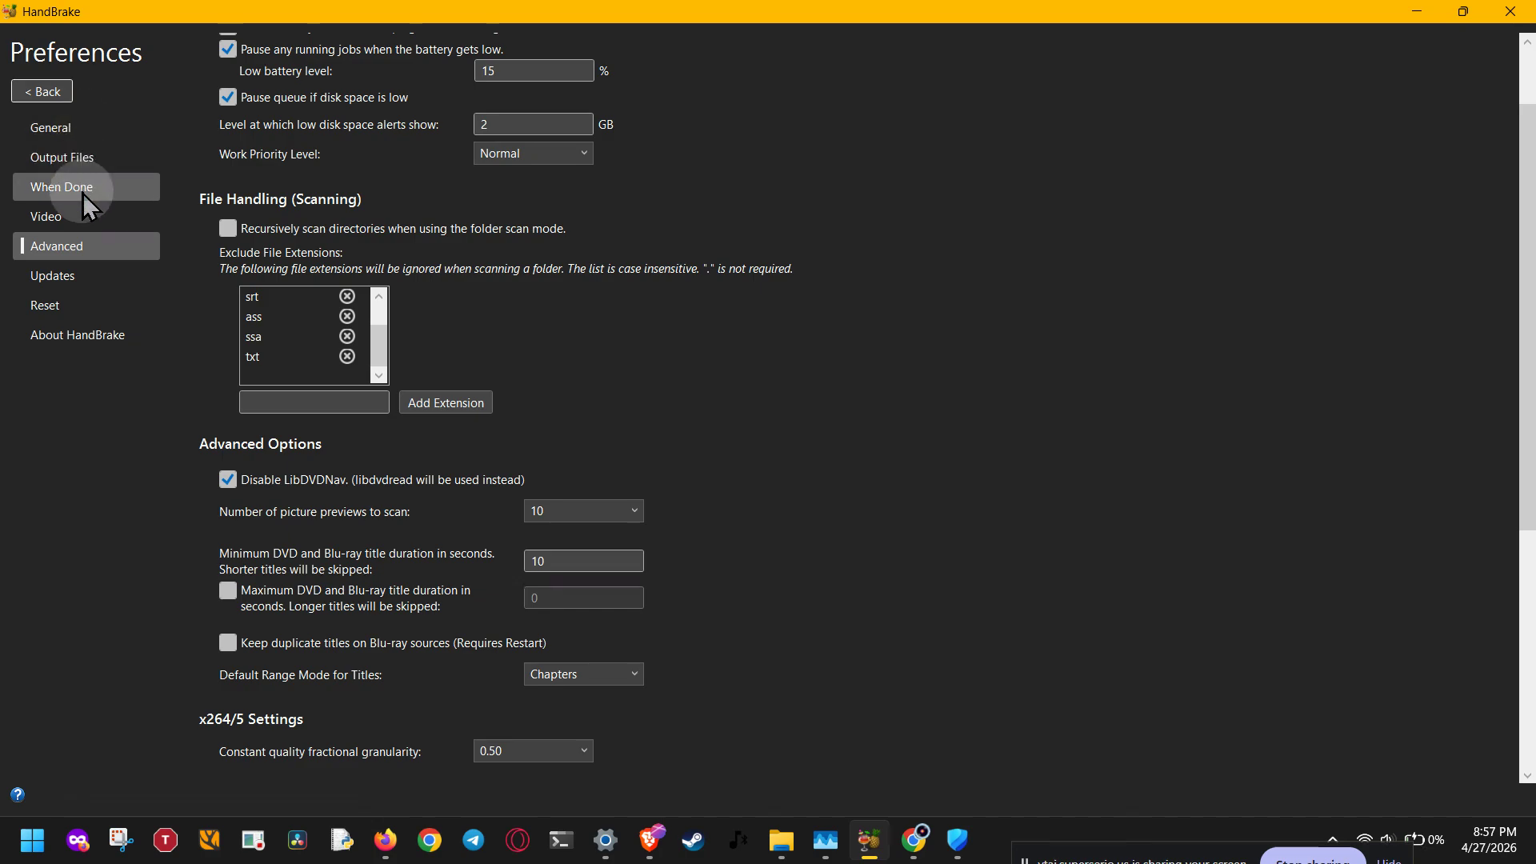
{"action": "left_click", "coordinate": [86, 224]}
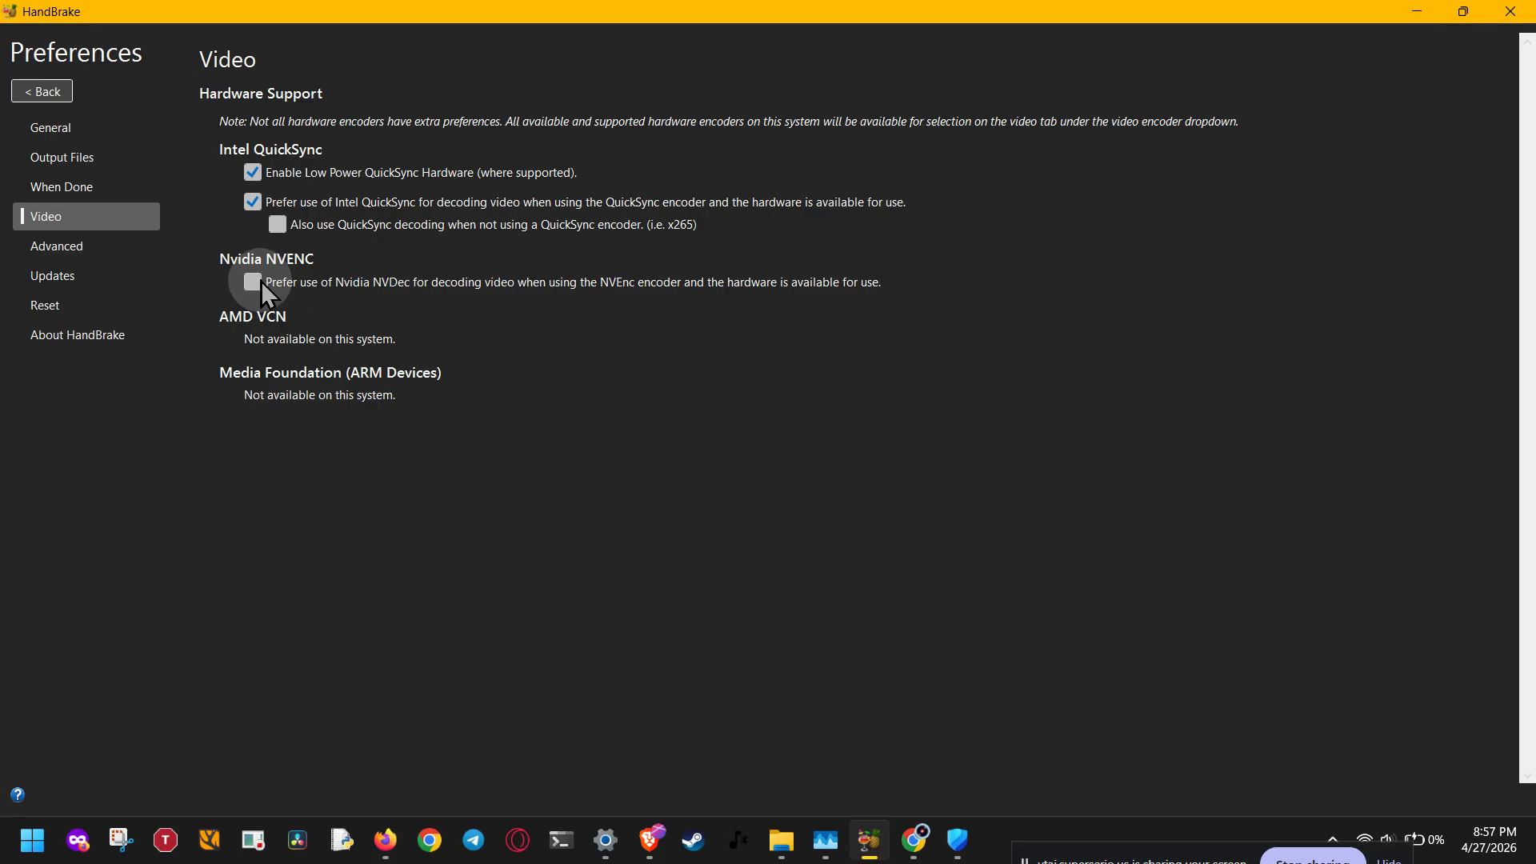
{"action": "left_click", "coordinate": [44, 92]}
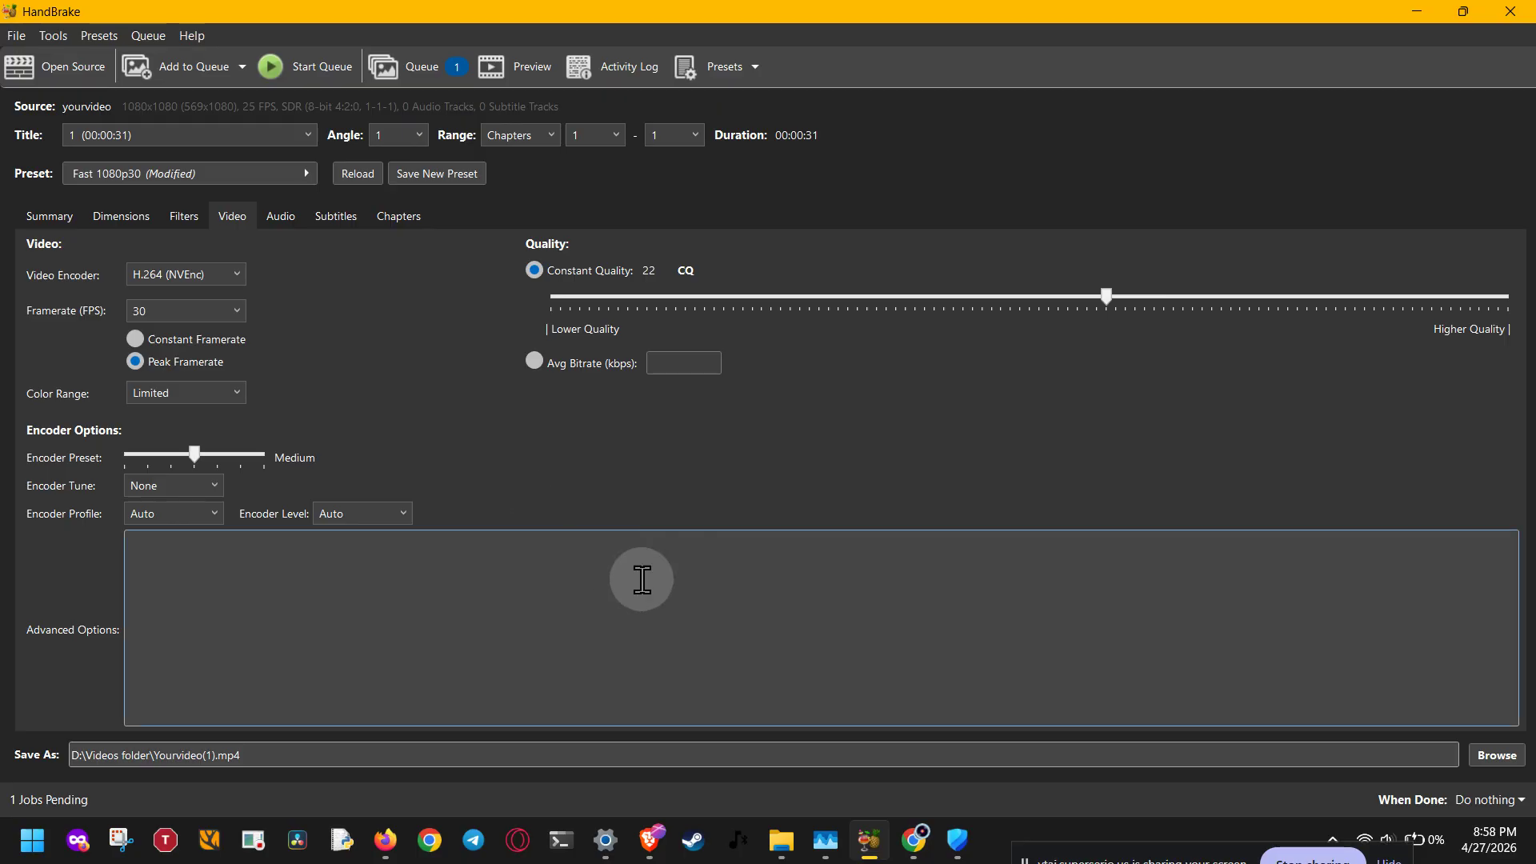
- Switch to Task Manager and search the running processes for "handb"
{"action": "left_click", "coordinate": [824, 840]}
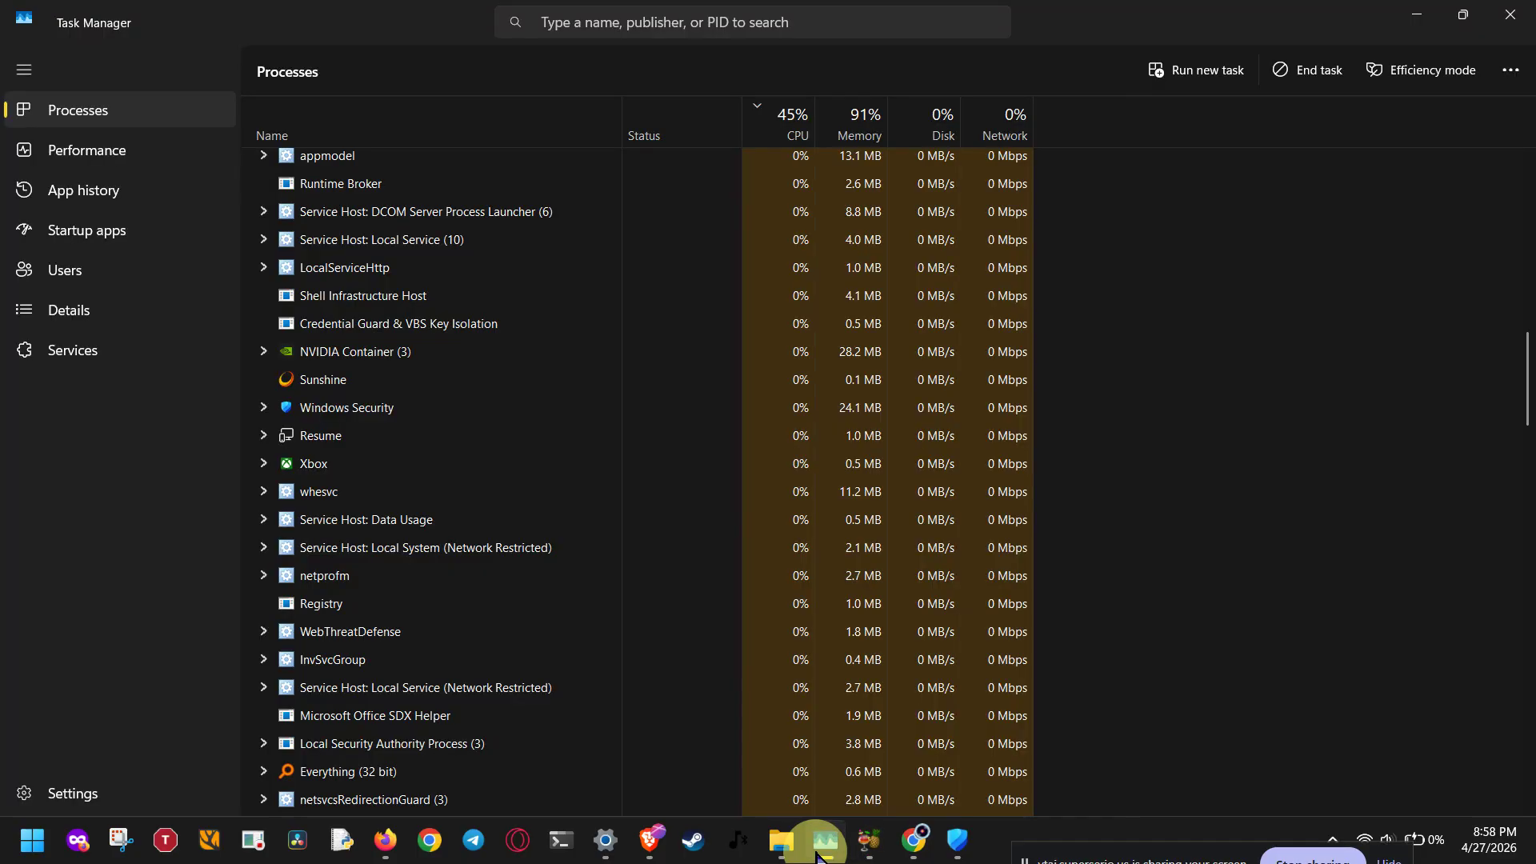
{"action": "left_click", "coordinate": [905, 29]}
{"action": "type", "text": "hand"}
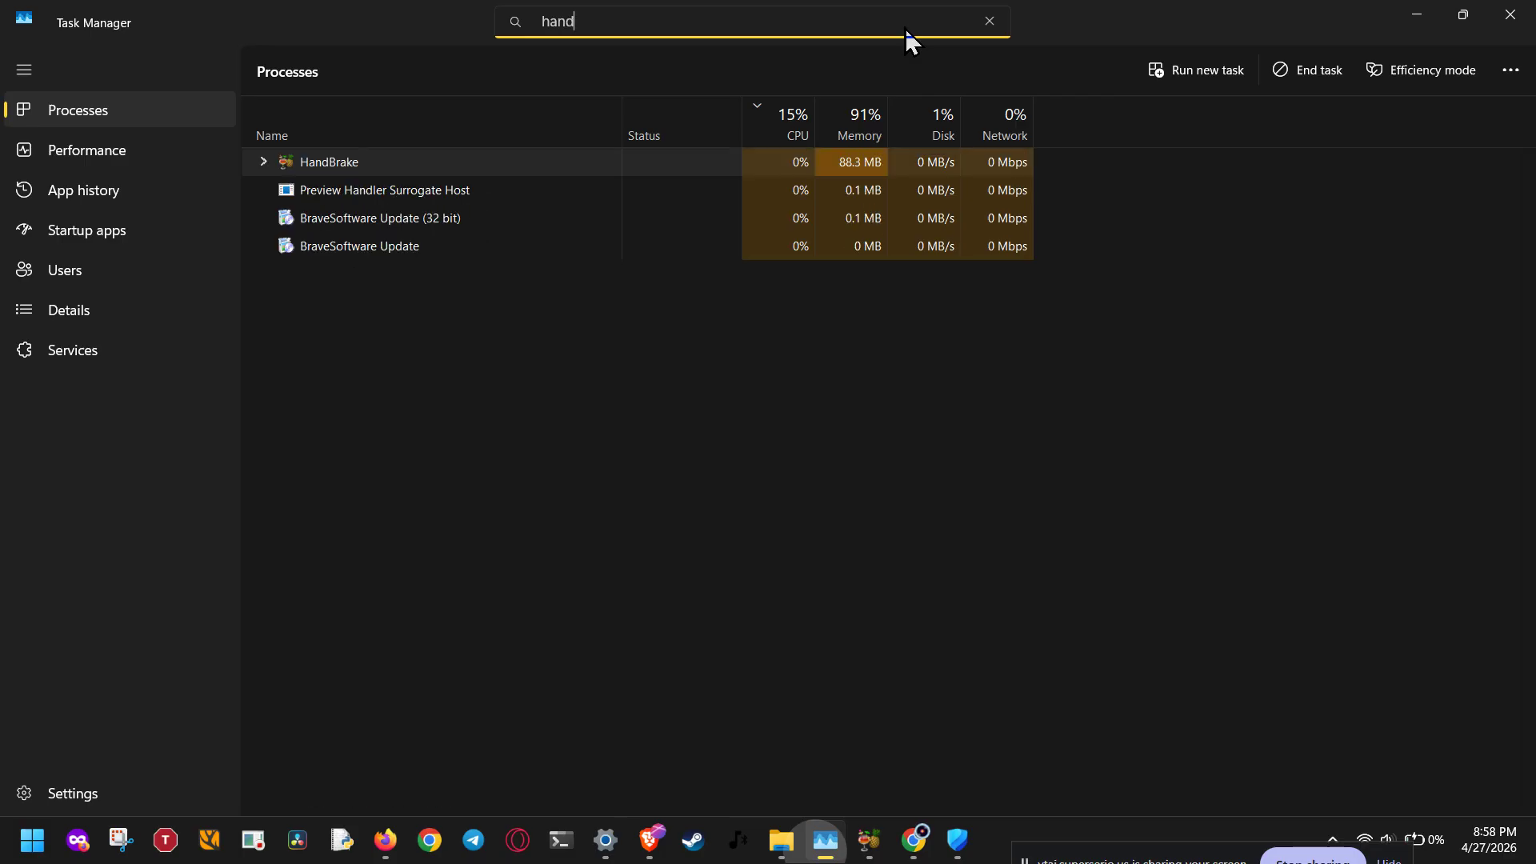
{"action": "type", "text": "b"}
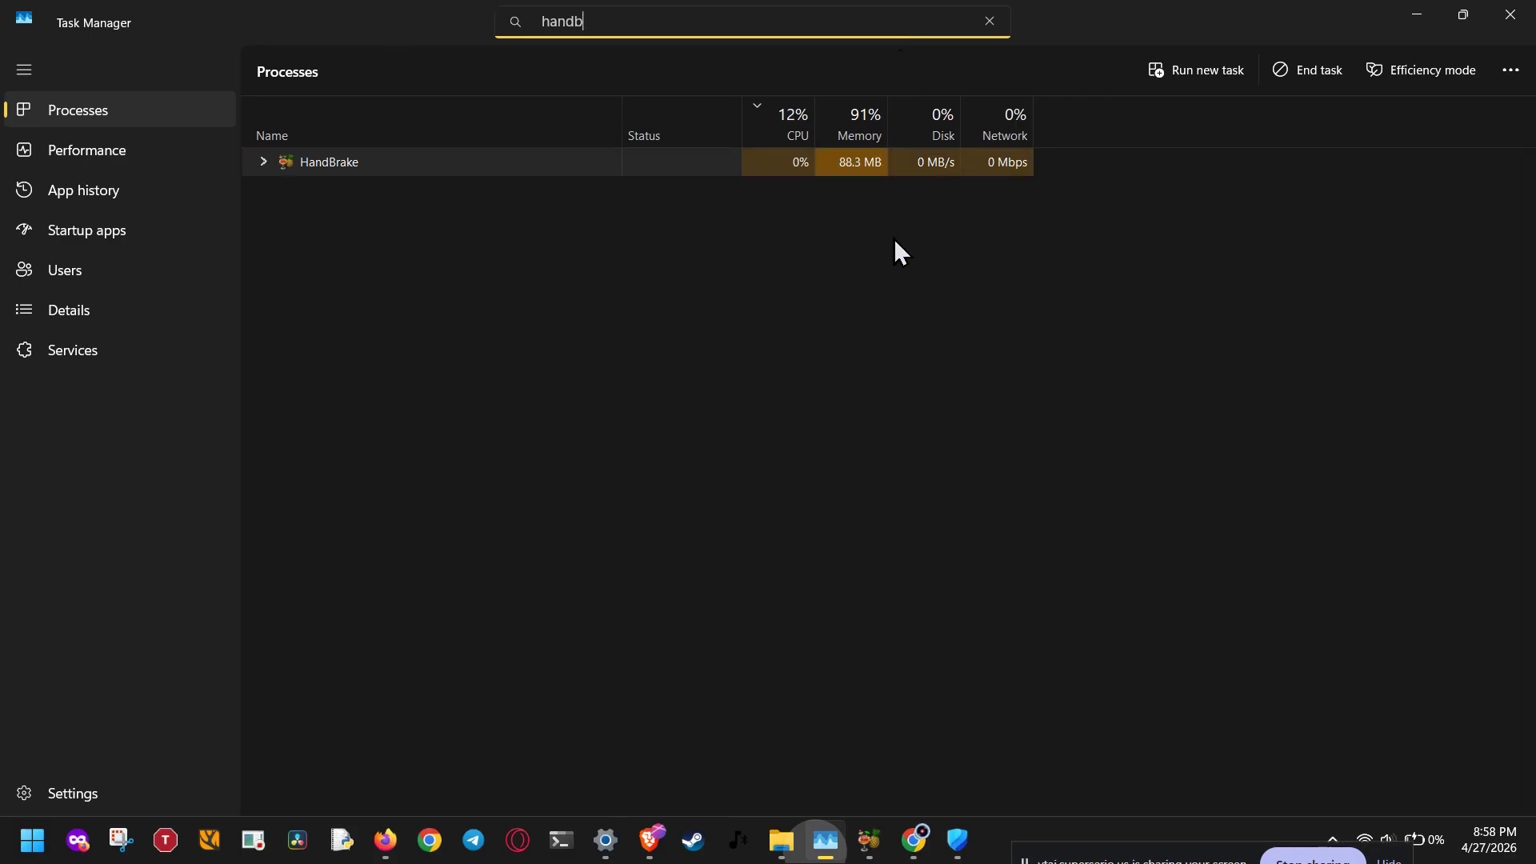
- Switch to Chrome, go back to the .NET 8.0 download page, and check its web address
{"action": "left_click", "coordinate": [915, 840]}
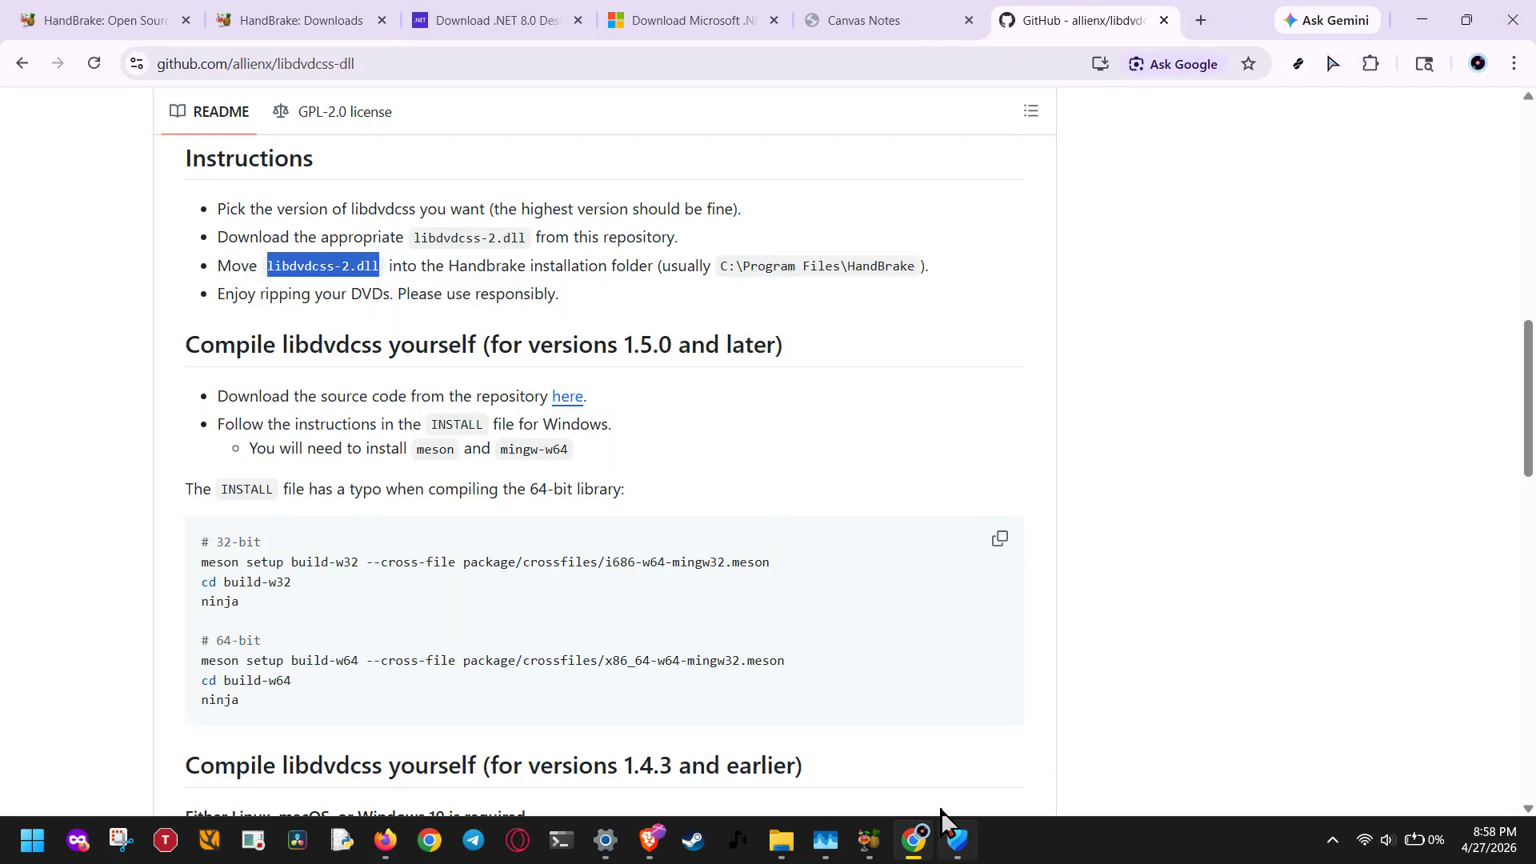
{"action": "left_click", "coordinate": [504, 19]}
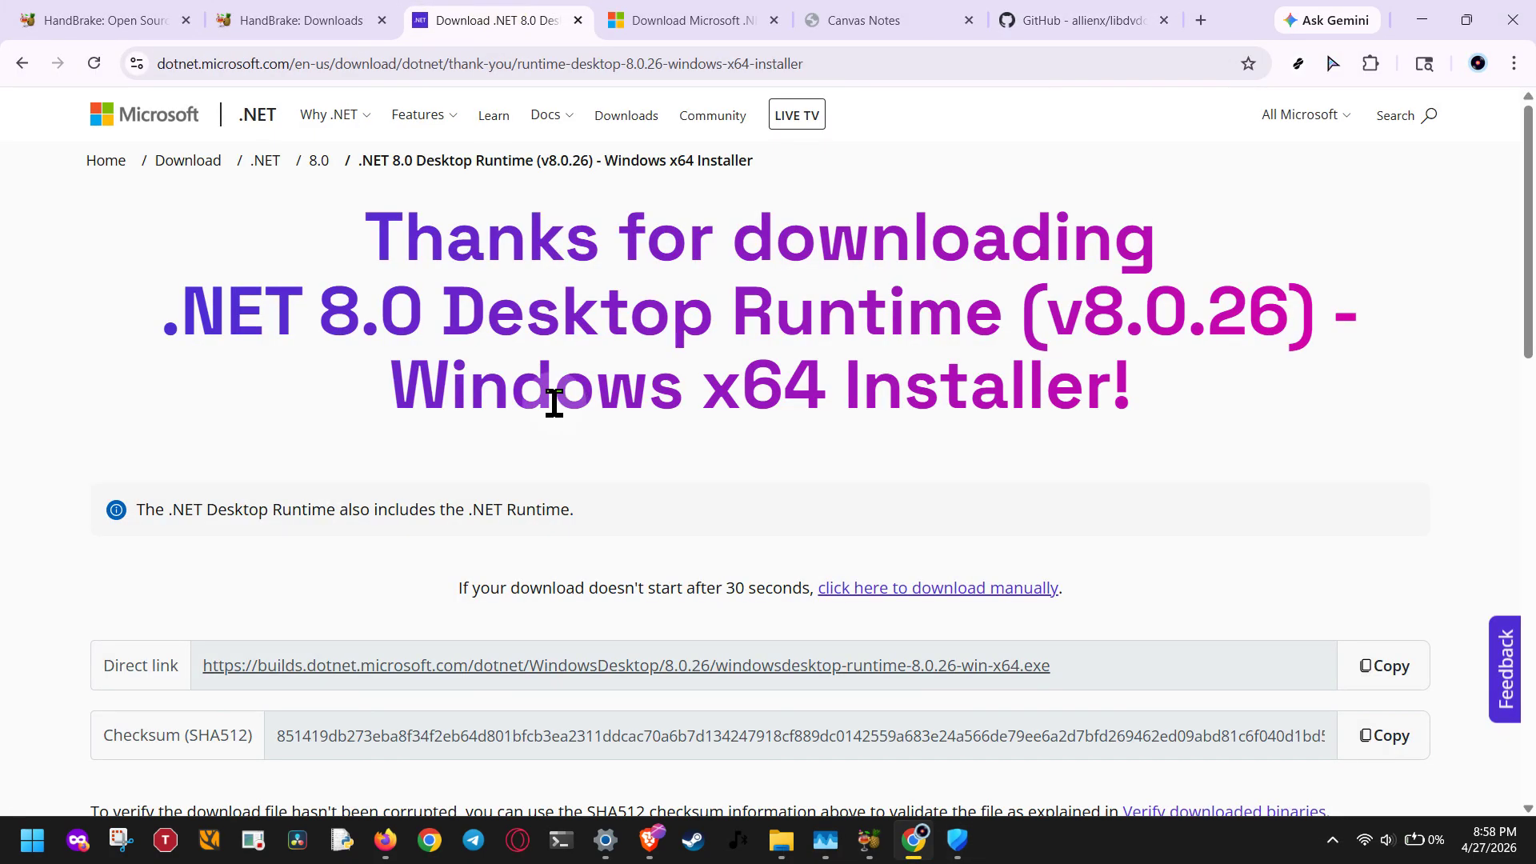
{"action": "left_click", "coordinate": [19, 63]}
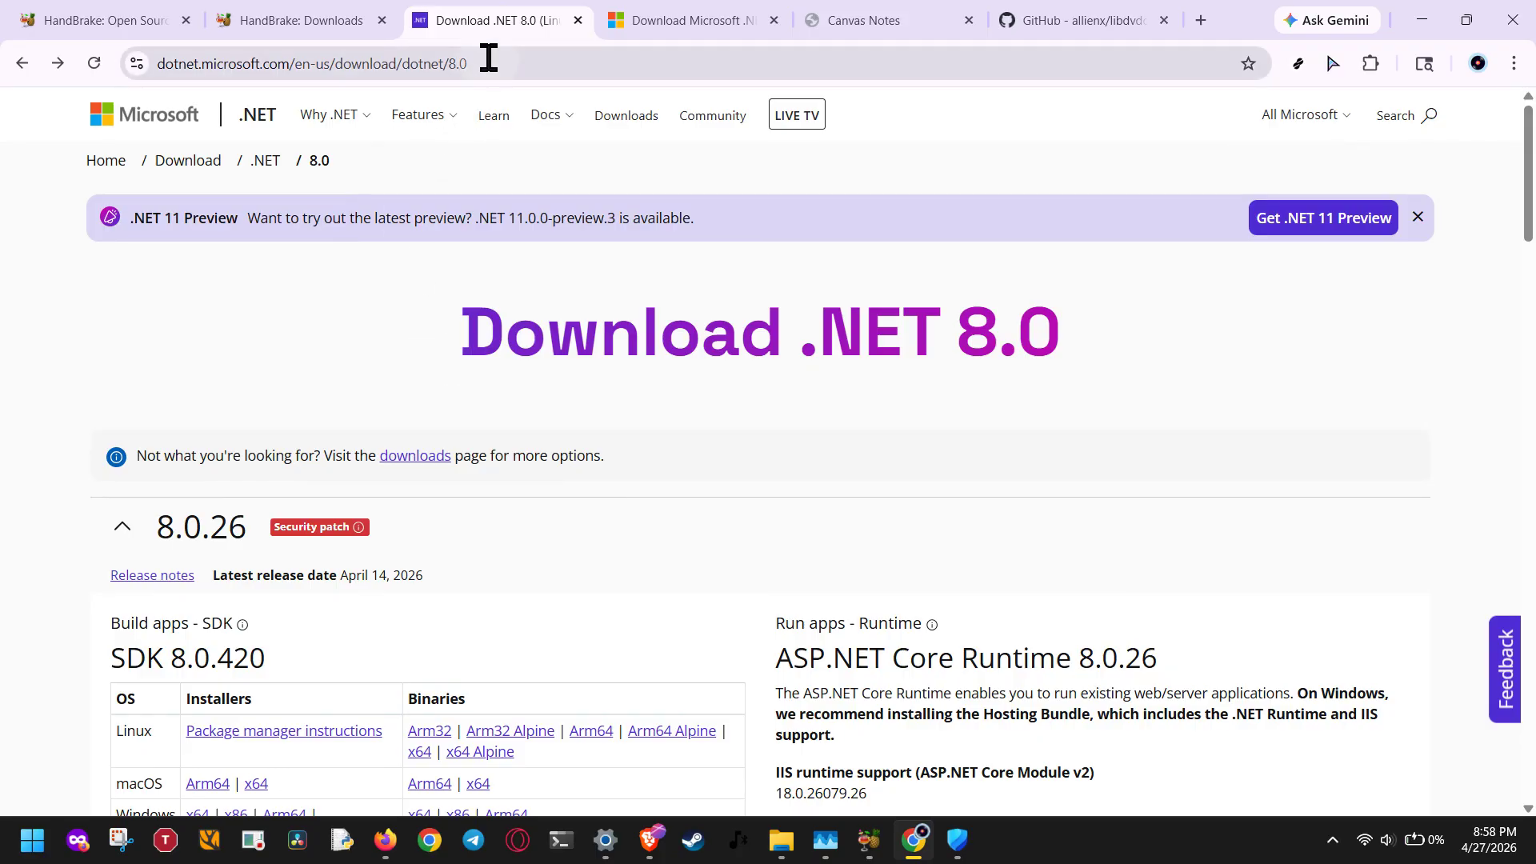
{"action": "left_click_drag", "start_coordinate": [471, 64], "coordinate": [145, 62]}
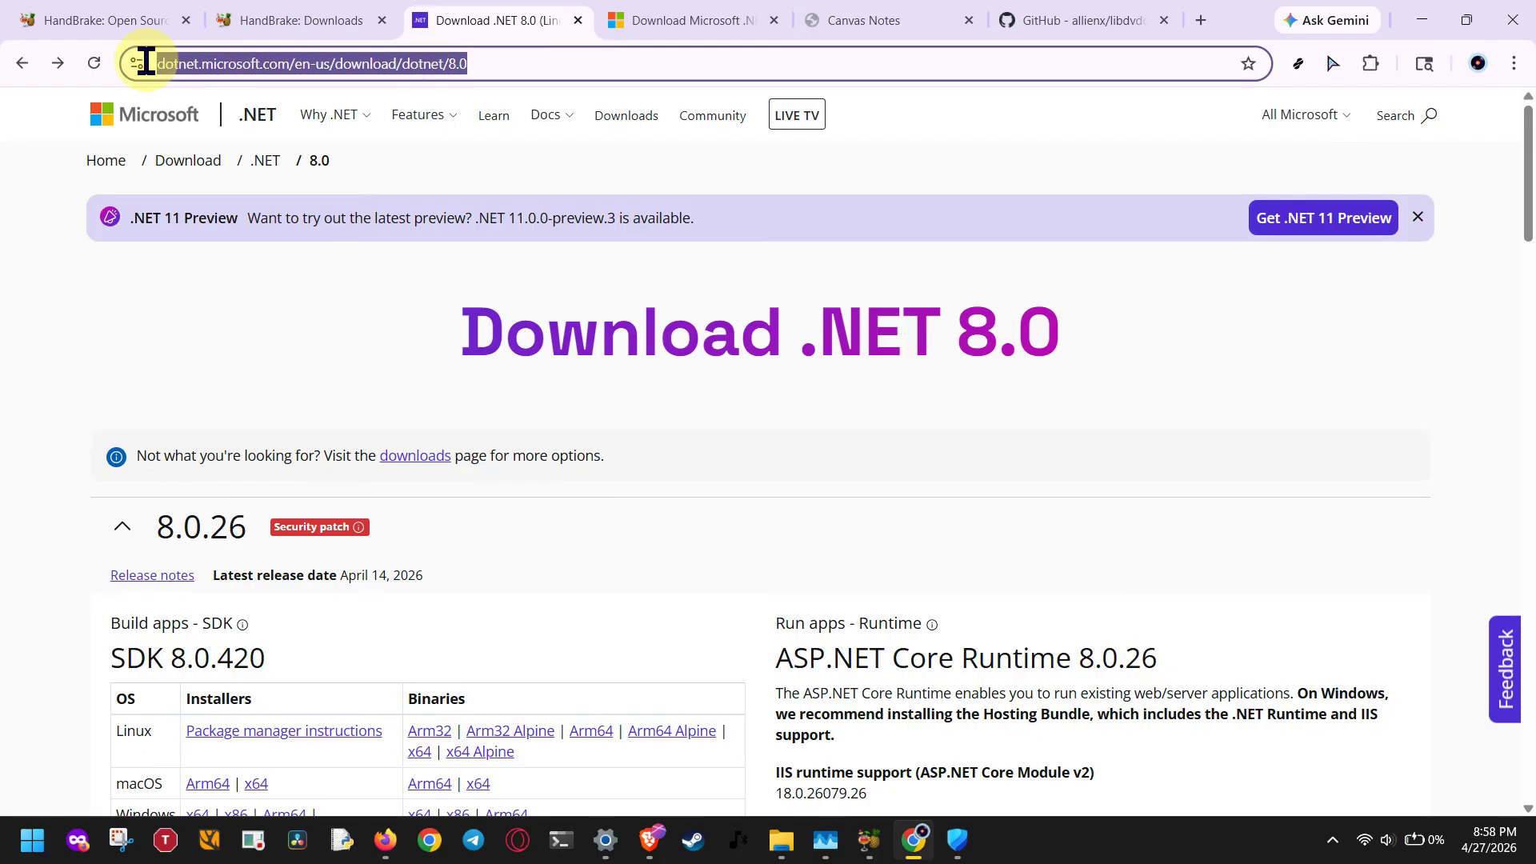
{"action": "left_click", "coordinate": [492, 315]}
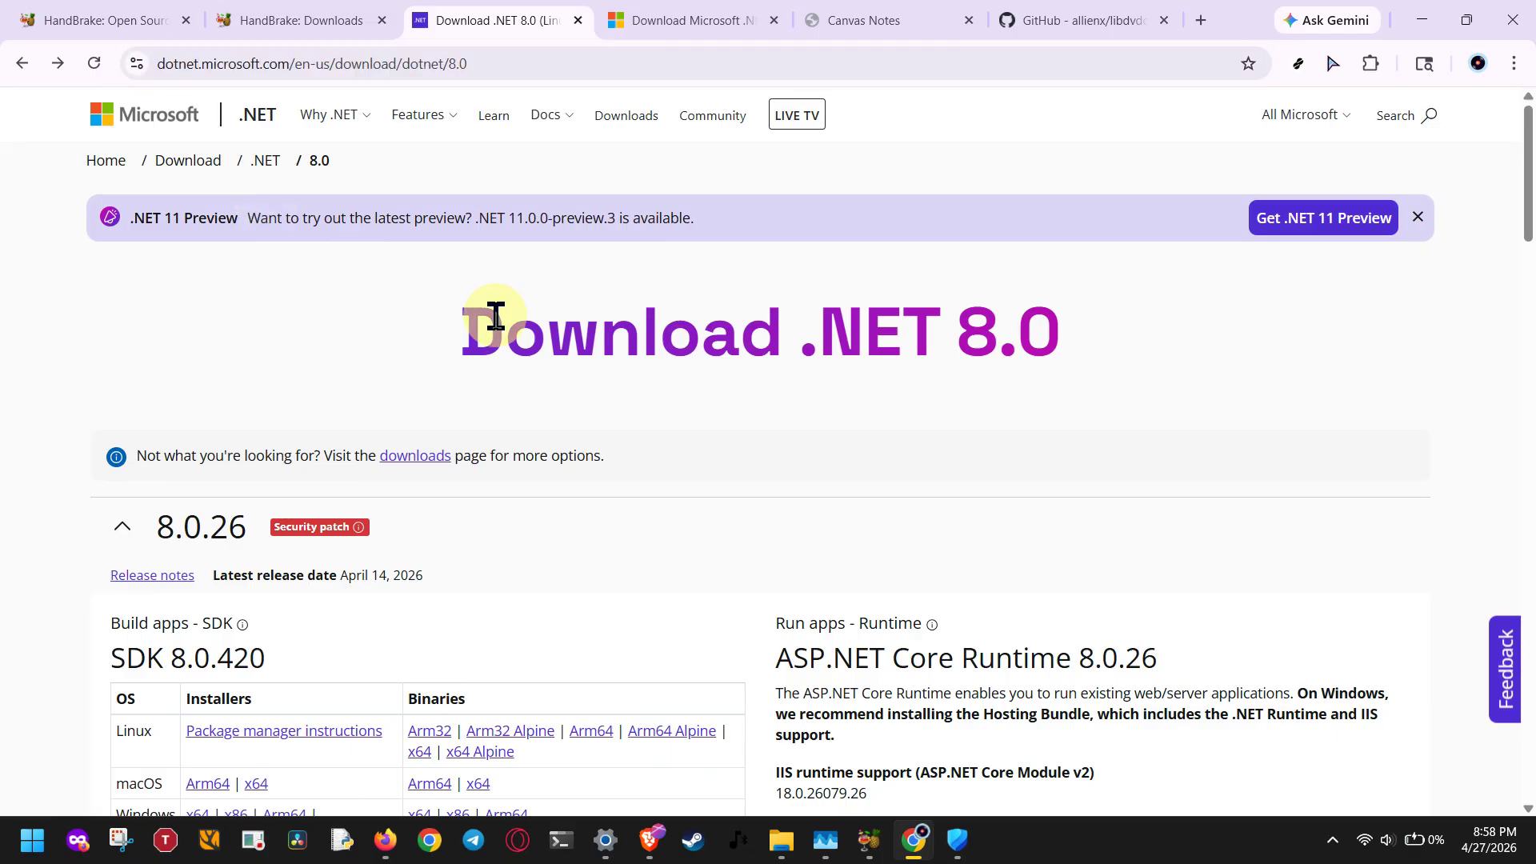
- Locate the .NET Desktop Runtime 8.0.26 section and its Windows installer options on the download page
{"action": "scroll", "coordinate": [484, 320], "scroll_direction": "down", "scroll_amount": 8}
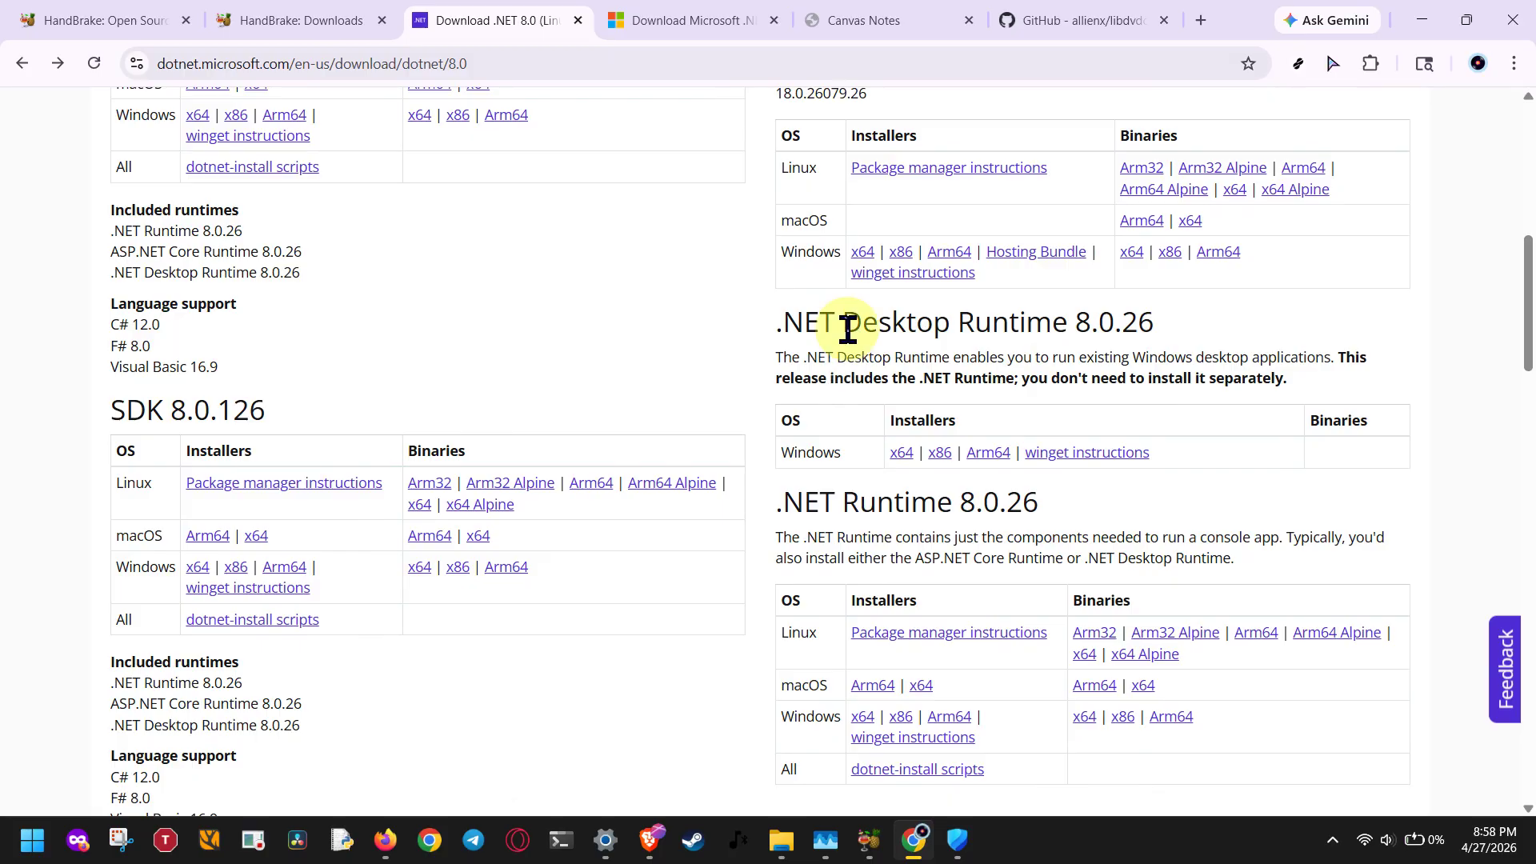
{"action": "left_click_drag", "start_coordinate": [843, 329], "coordinate": [1073, 333]}
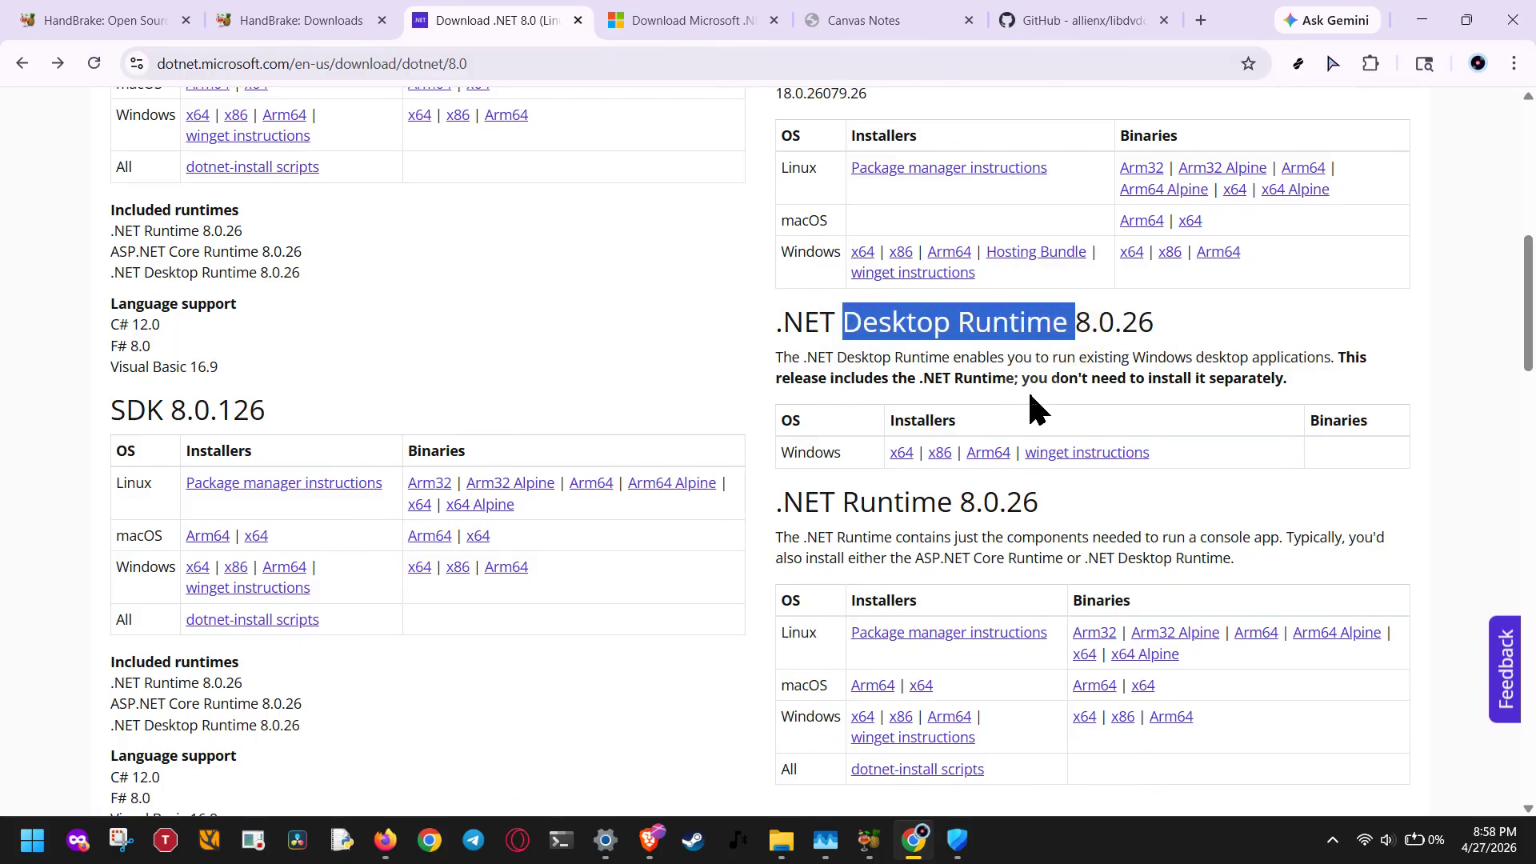
{"action": "left_click", "coordinate": [1029, 364]}
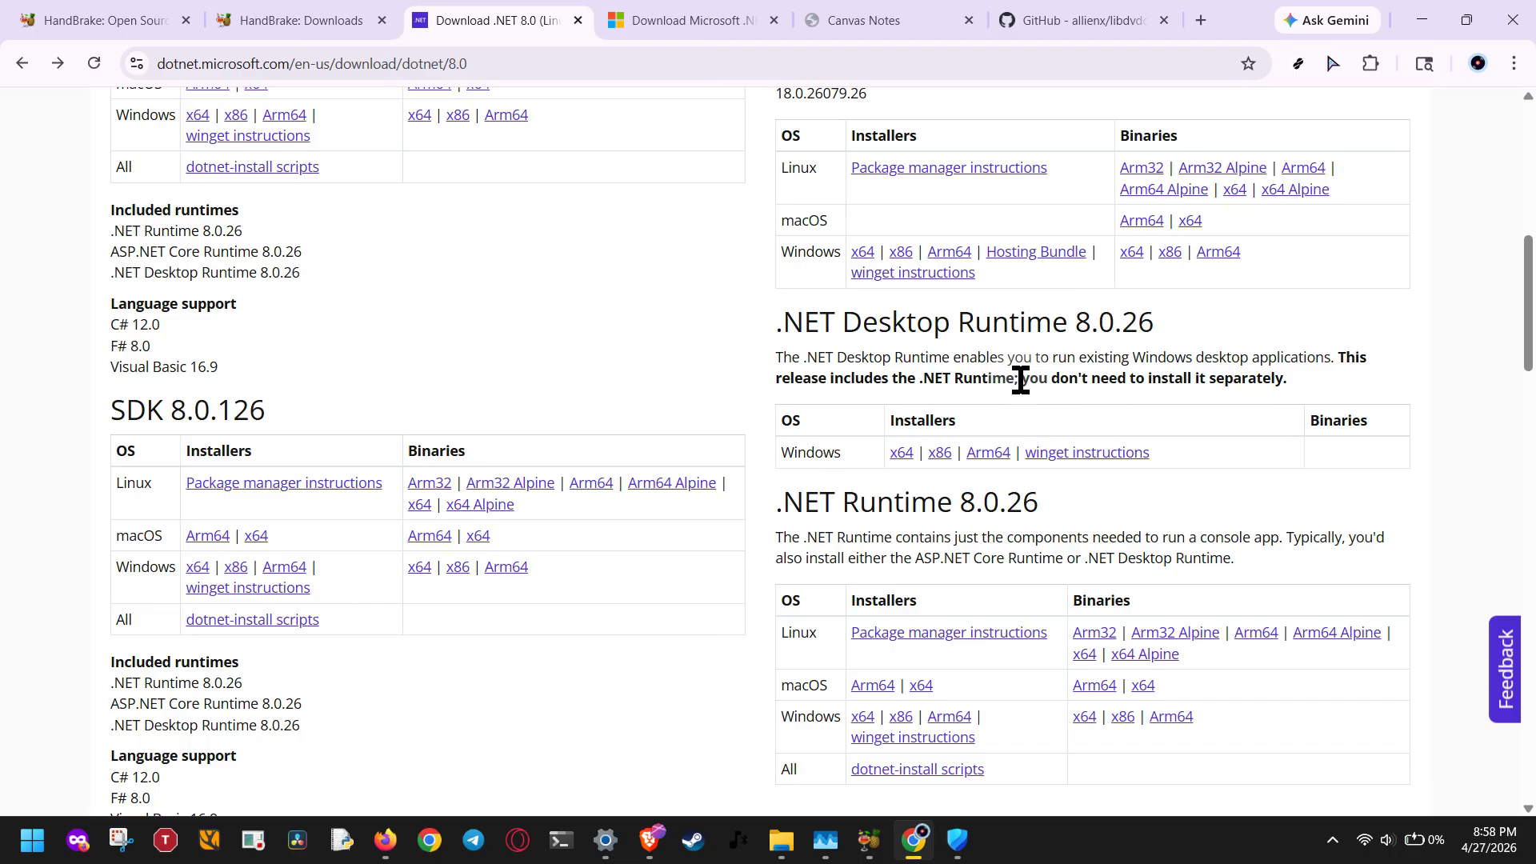
- Switch to HandBrake and review the Summary, Dimensions, Filters and Video settings of the loaded source
{"action": "left_click", "coordinate": [872, 842]}
{"action": "left_click", "coordinate": [912, 649]}
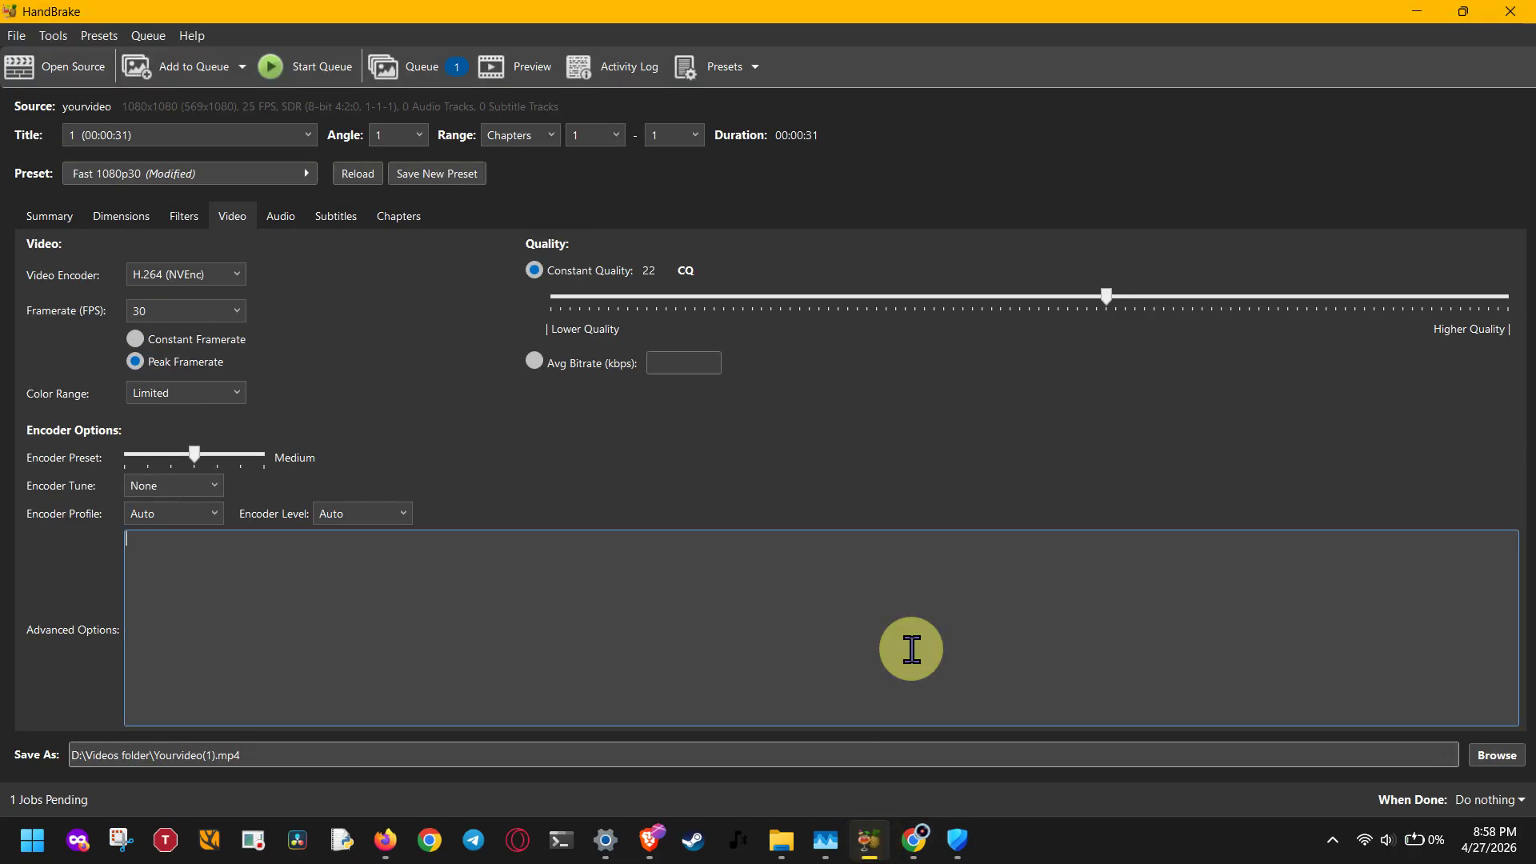
{"action": "left_click", "coordinate": [80, 221]}
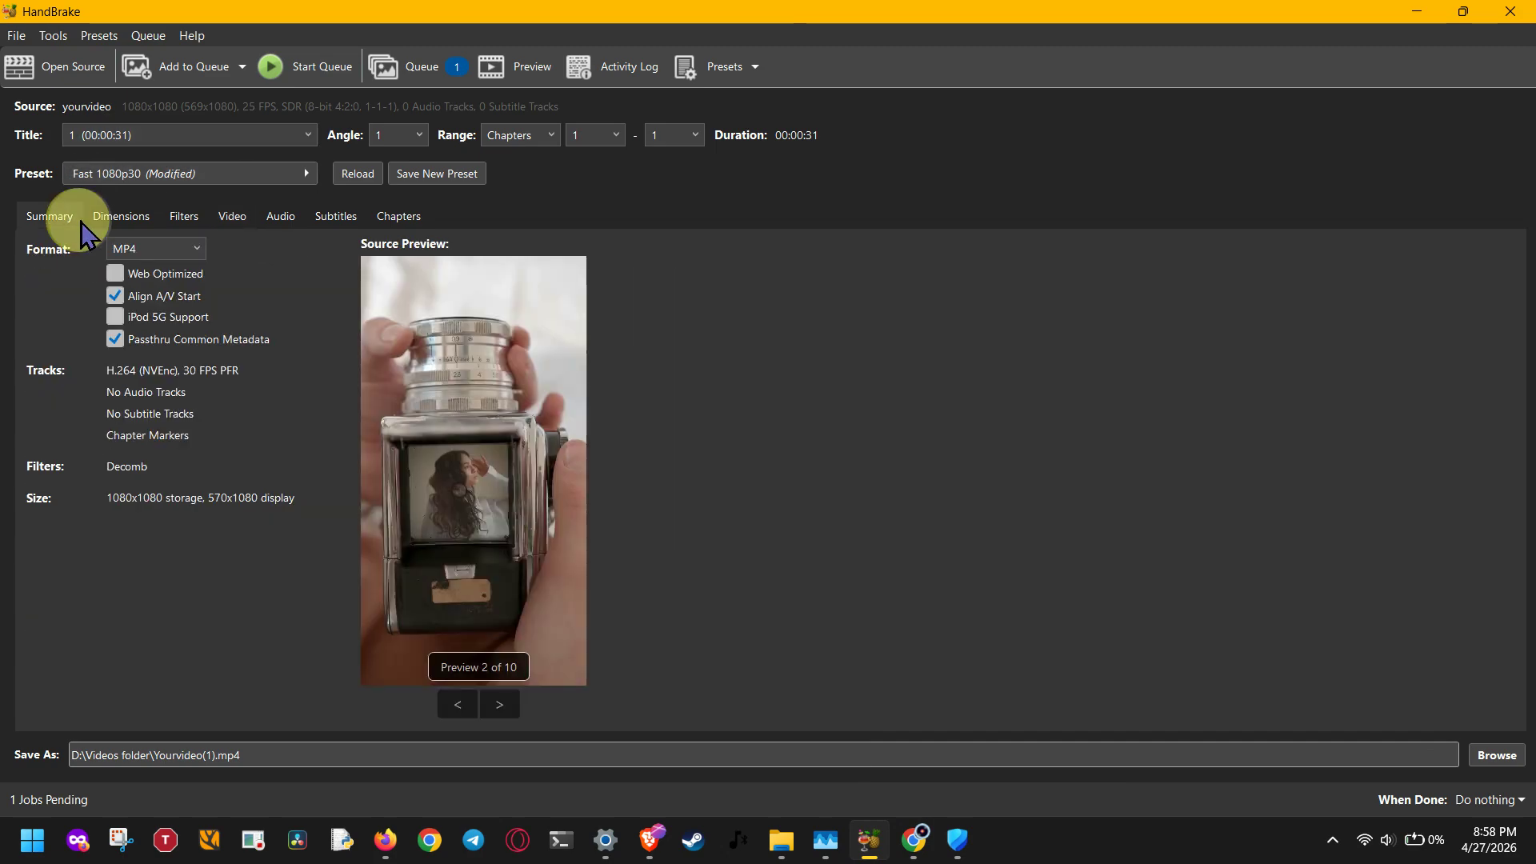
{"action": "left_click", "coordinate": [117, 218]}
{"action": "left_click", "coordinate": [177, 218]}
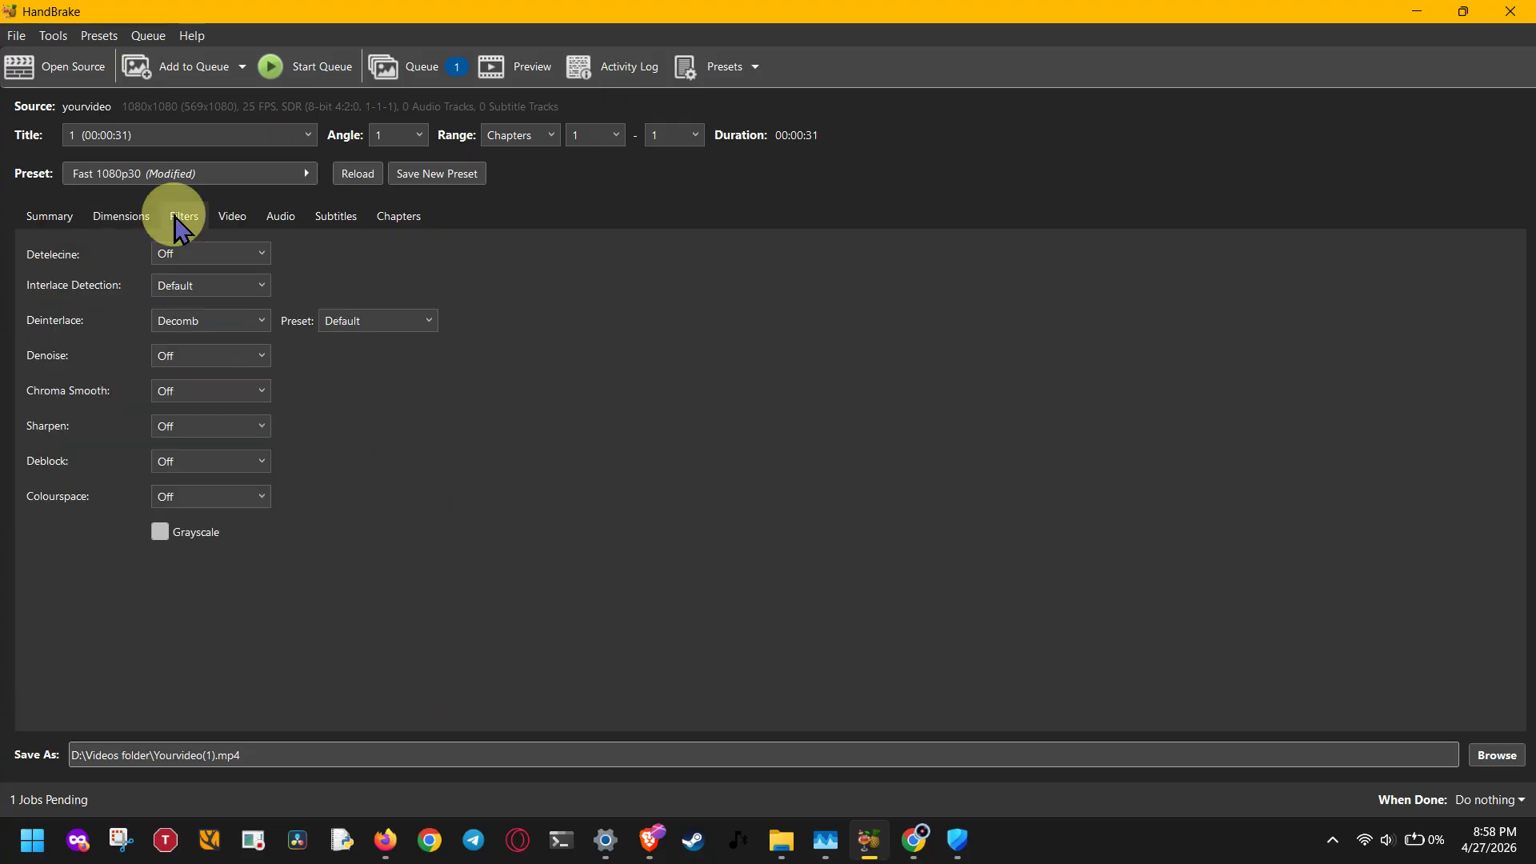
{"action": "left_click", "coordinate": [232, 218]}
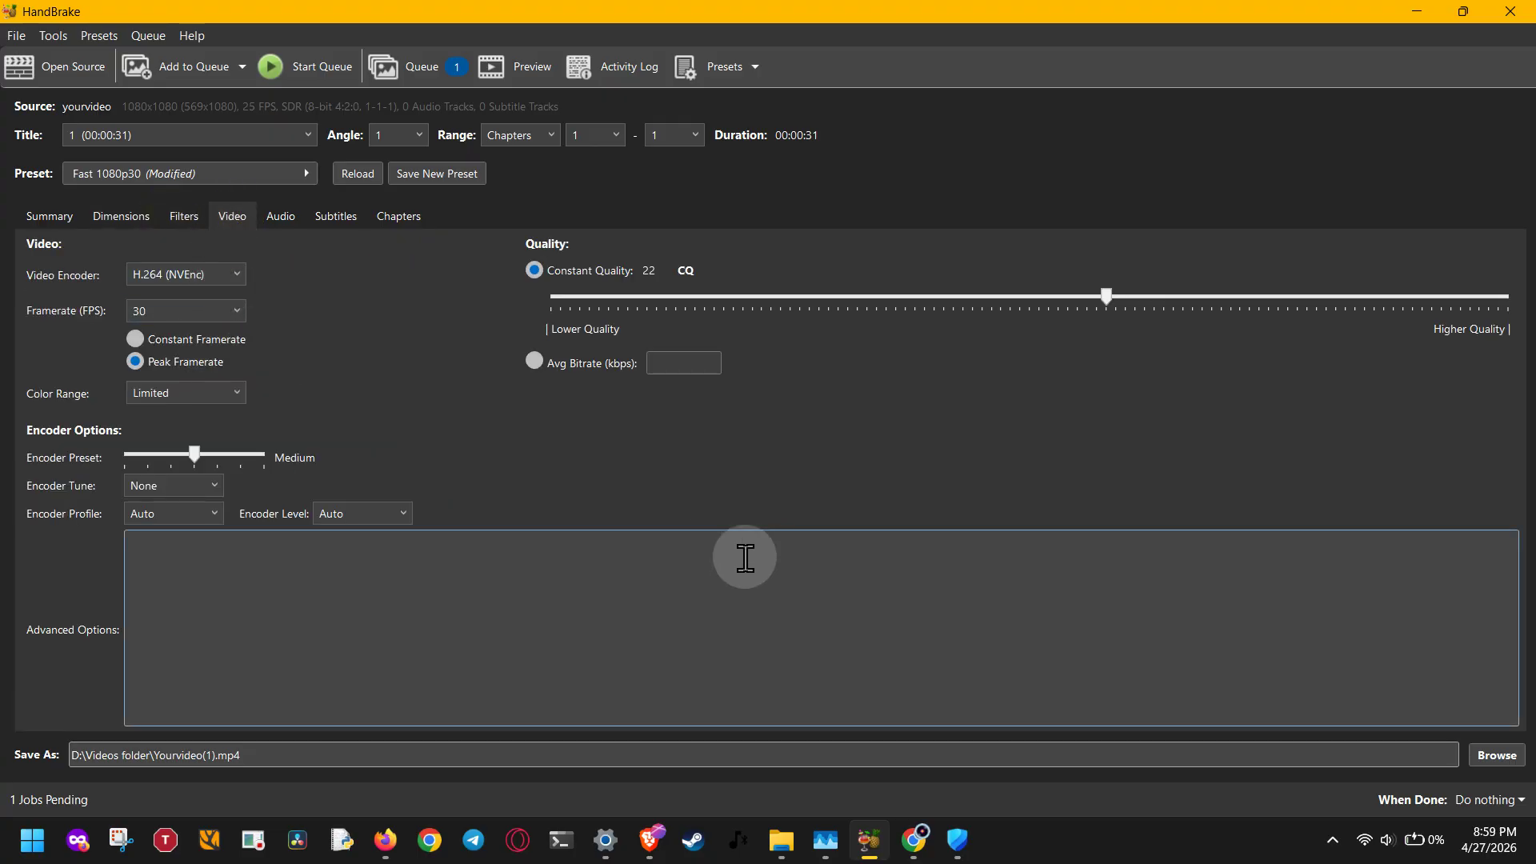
{"action": "left_click", "coordinate": [780, 842]}
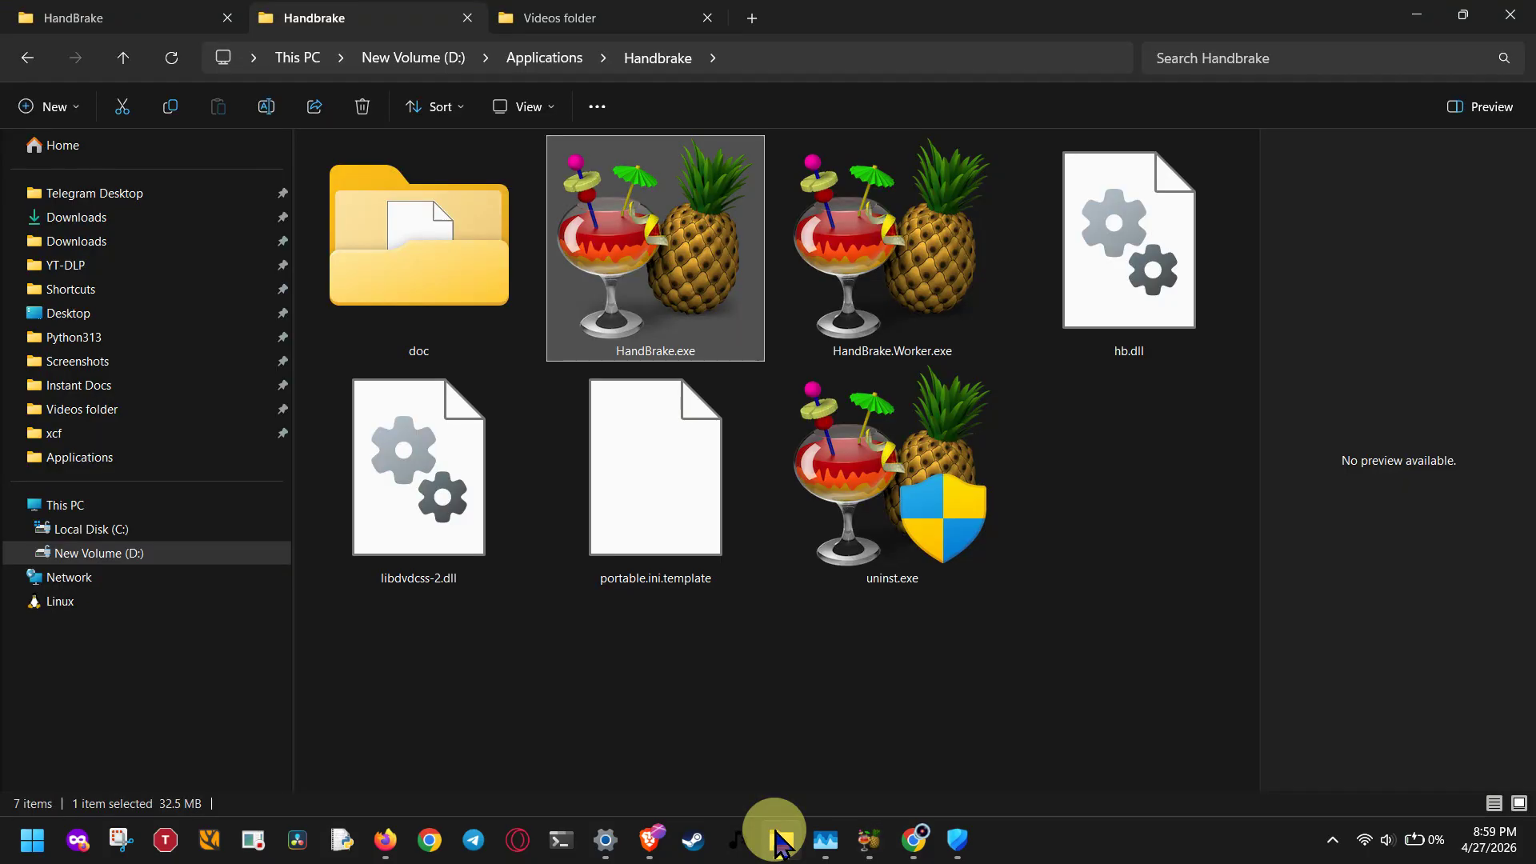
{"action": "left_click", "coordinate": [739, 762]}
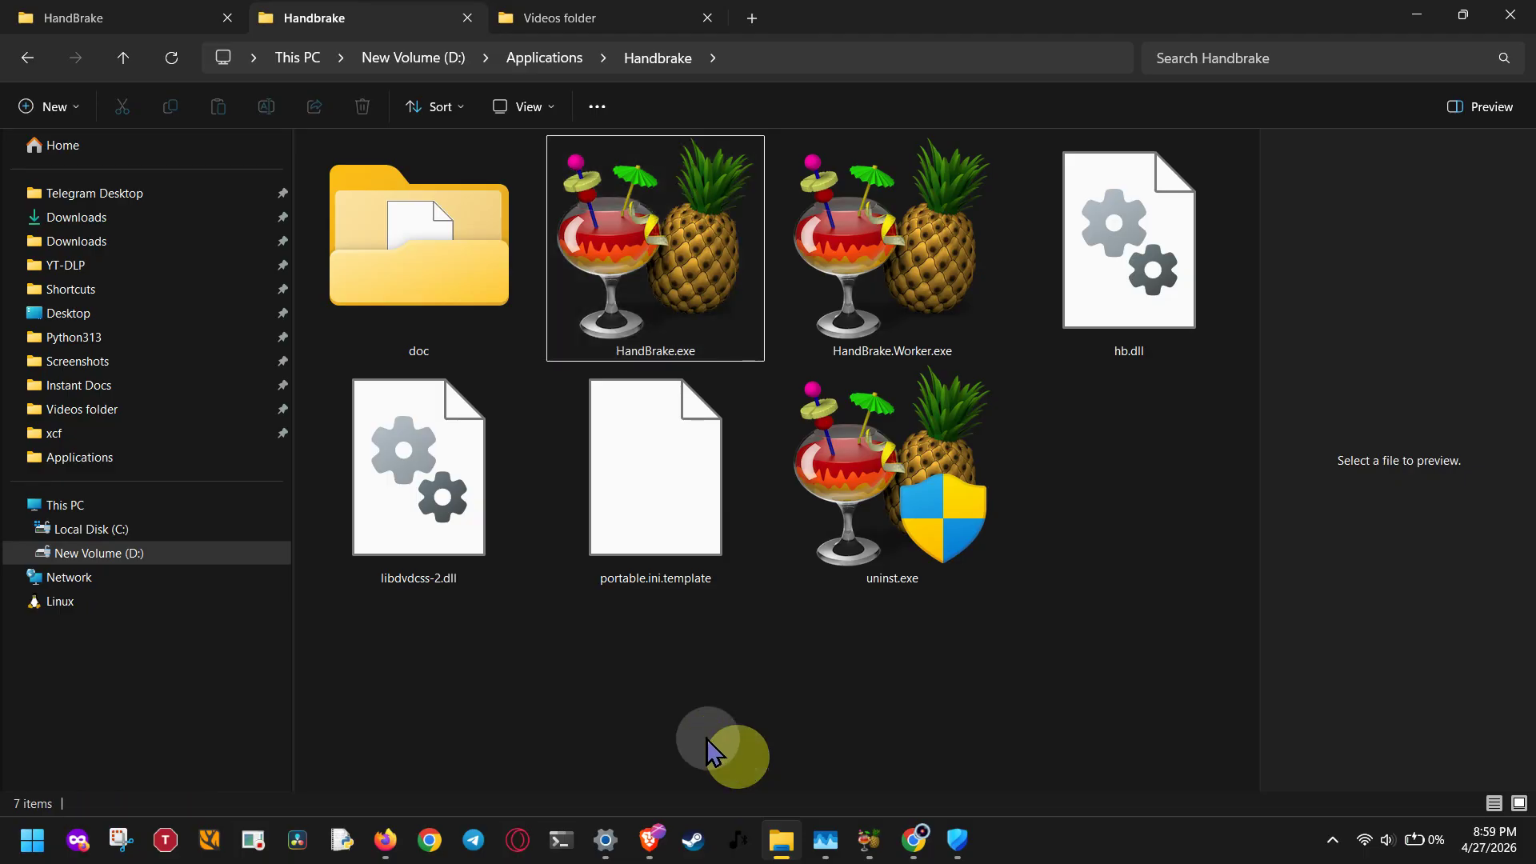
{"action": "left_click", "coordinate": [569, 19]}
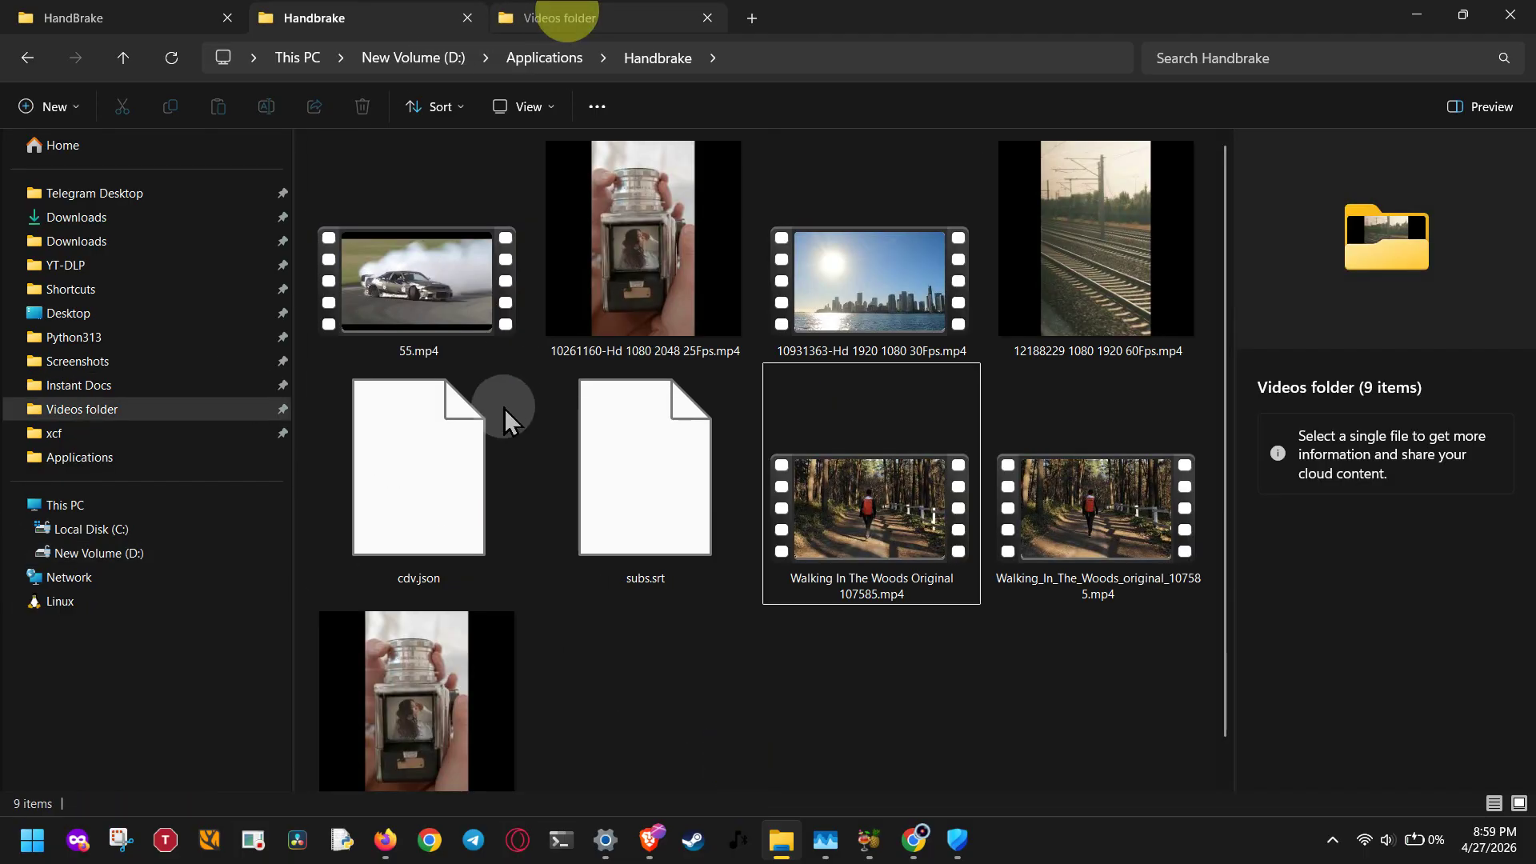
{"action": "left_click", "coordinate": [583, 336]}
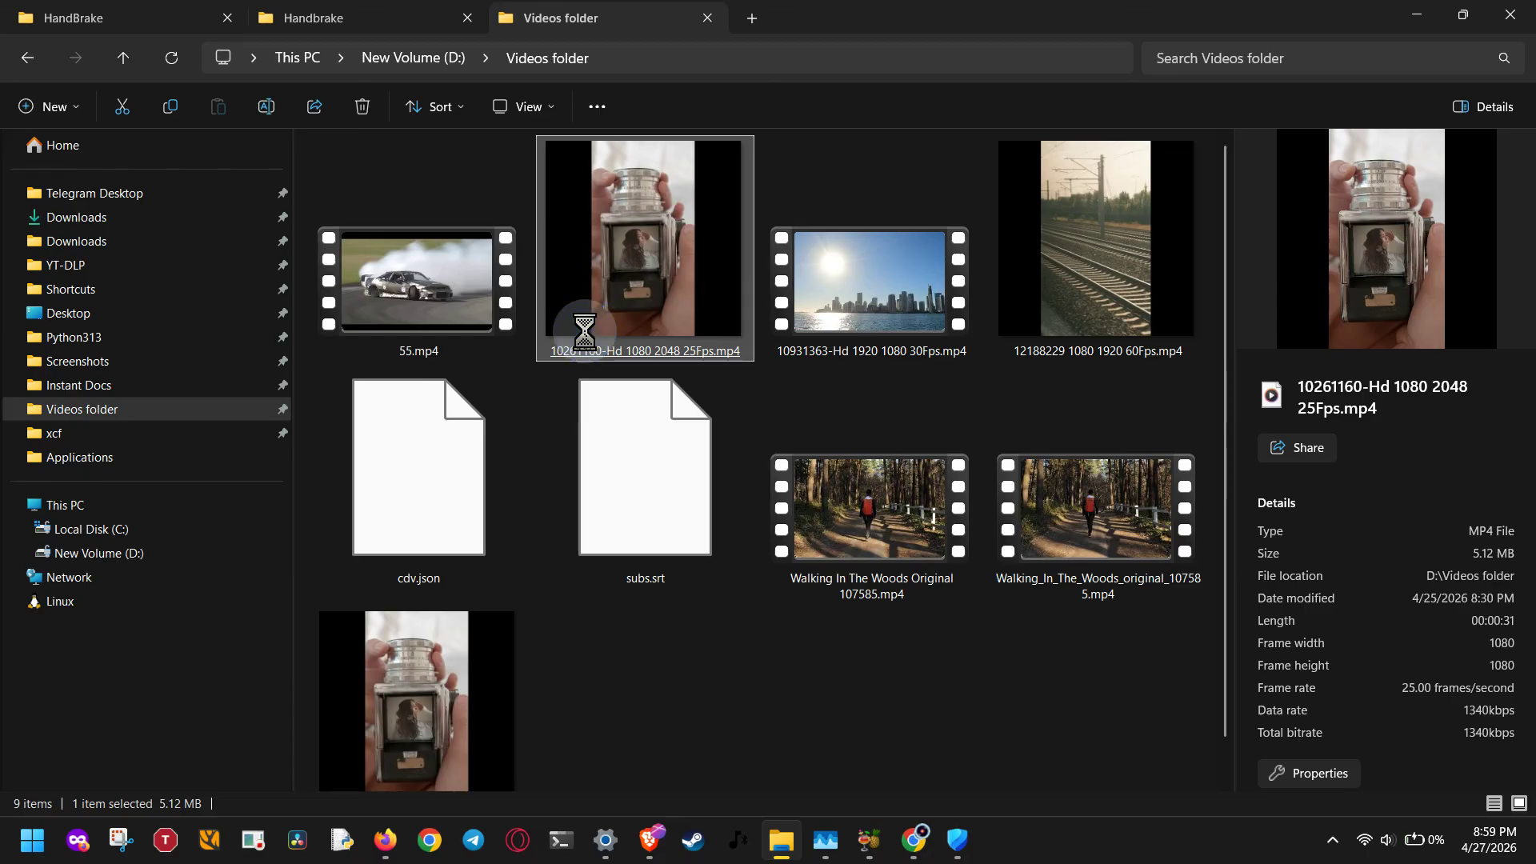
{"action": "right_click", "coordinate": [585, 332]}
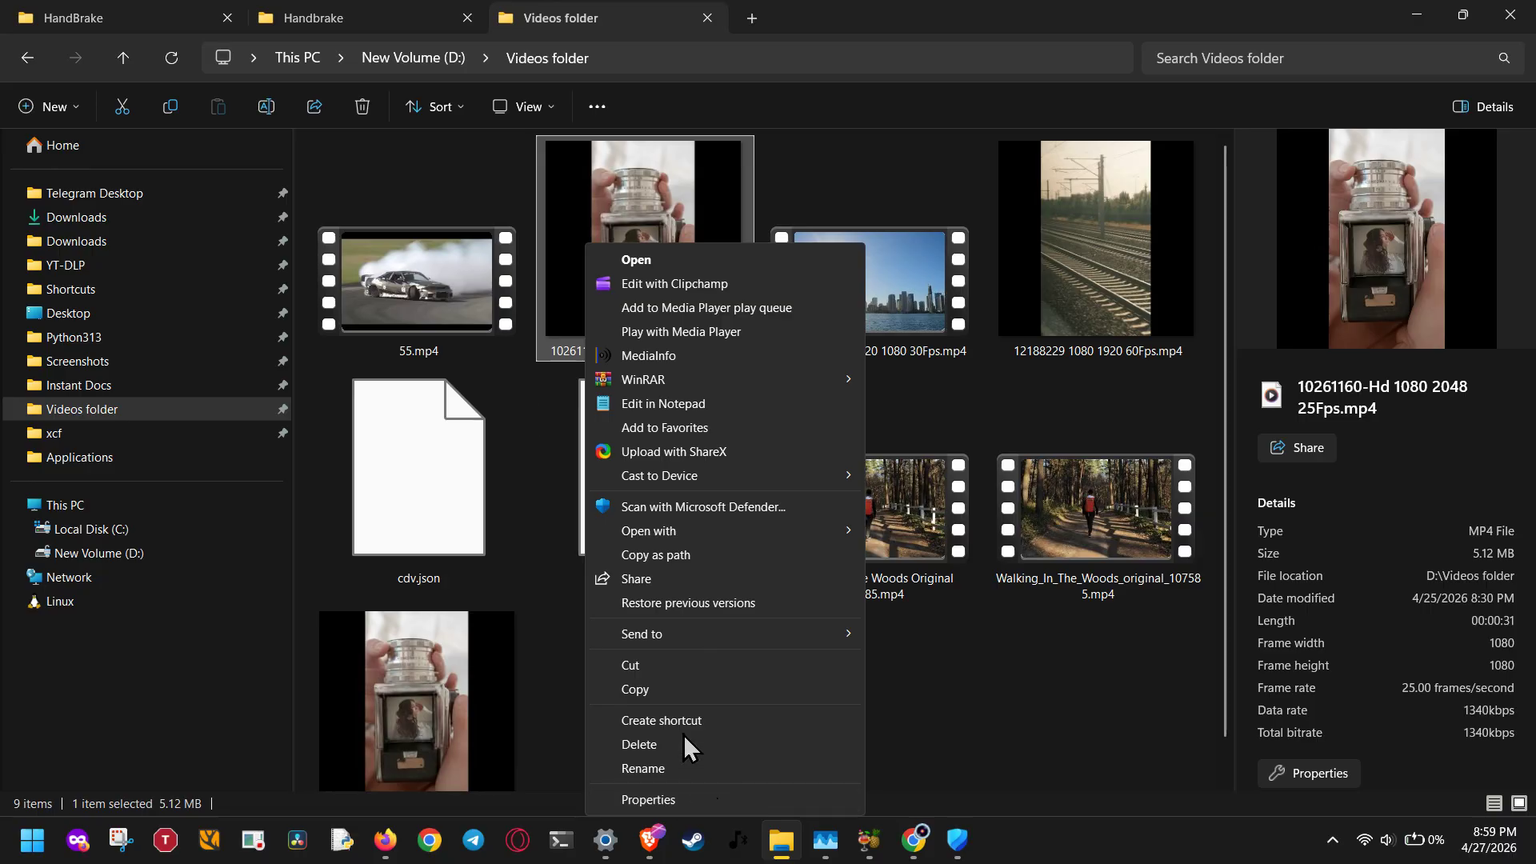
- Check the available actions for HandBrake.exe in the Handbrake application folder, including Run as administrator, without choosing one
{"action": "left_click", "coordinate": [362, 17]}
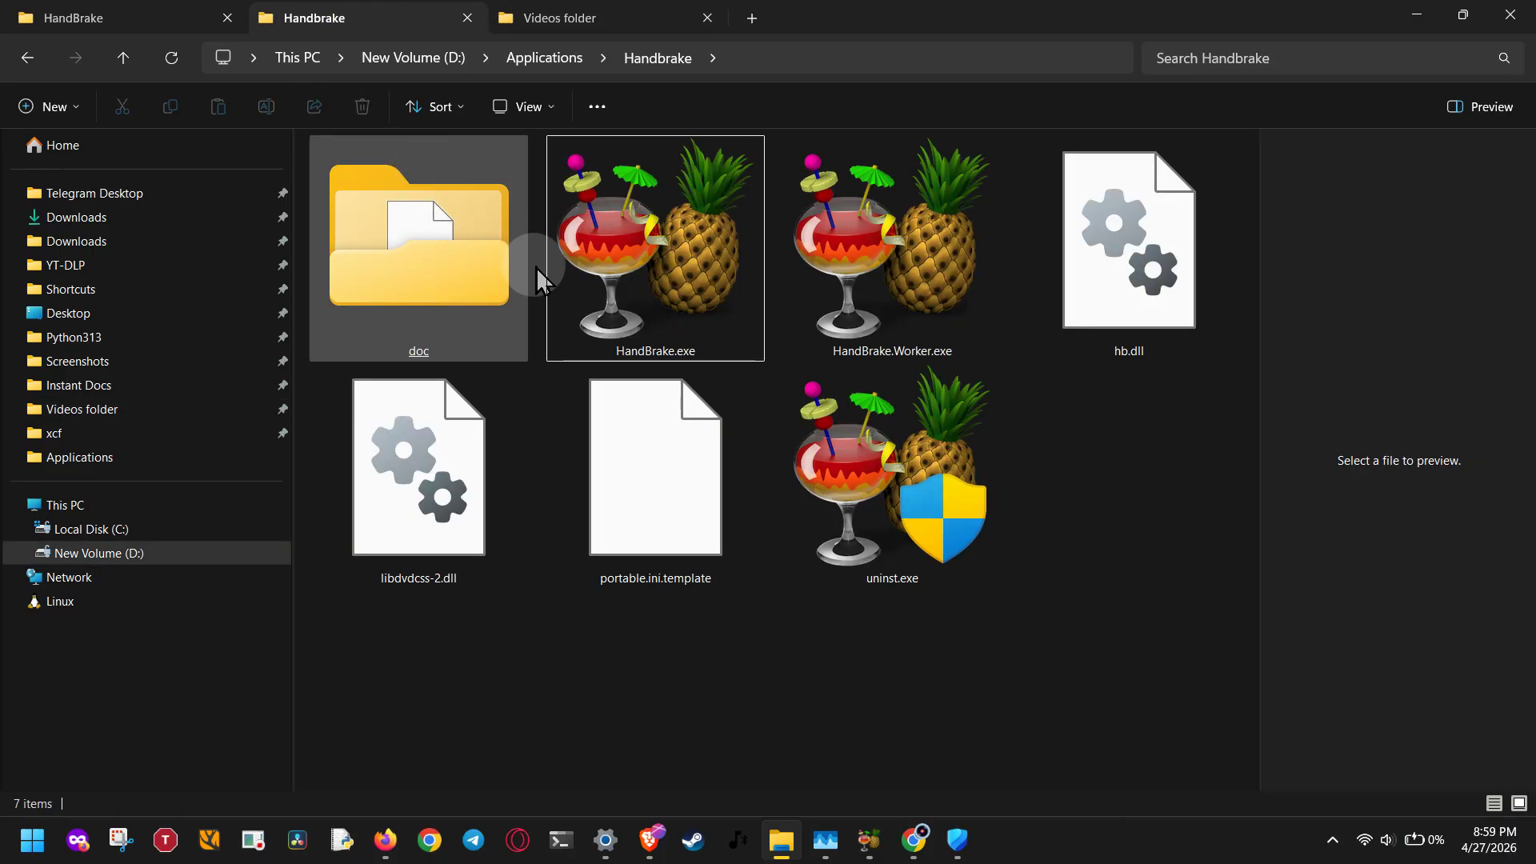
{"action": "right_click", "coordinate": [638, 350]}
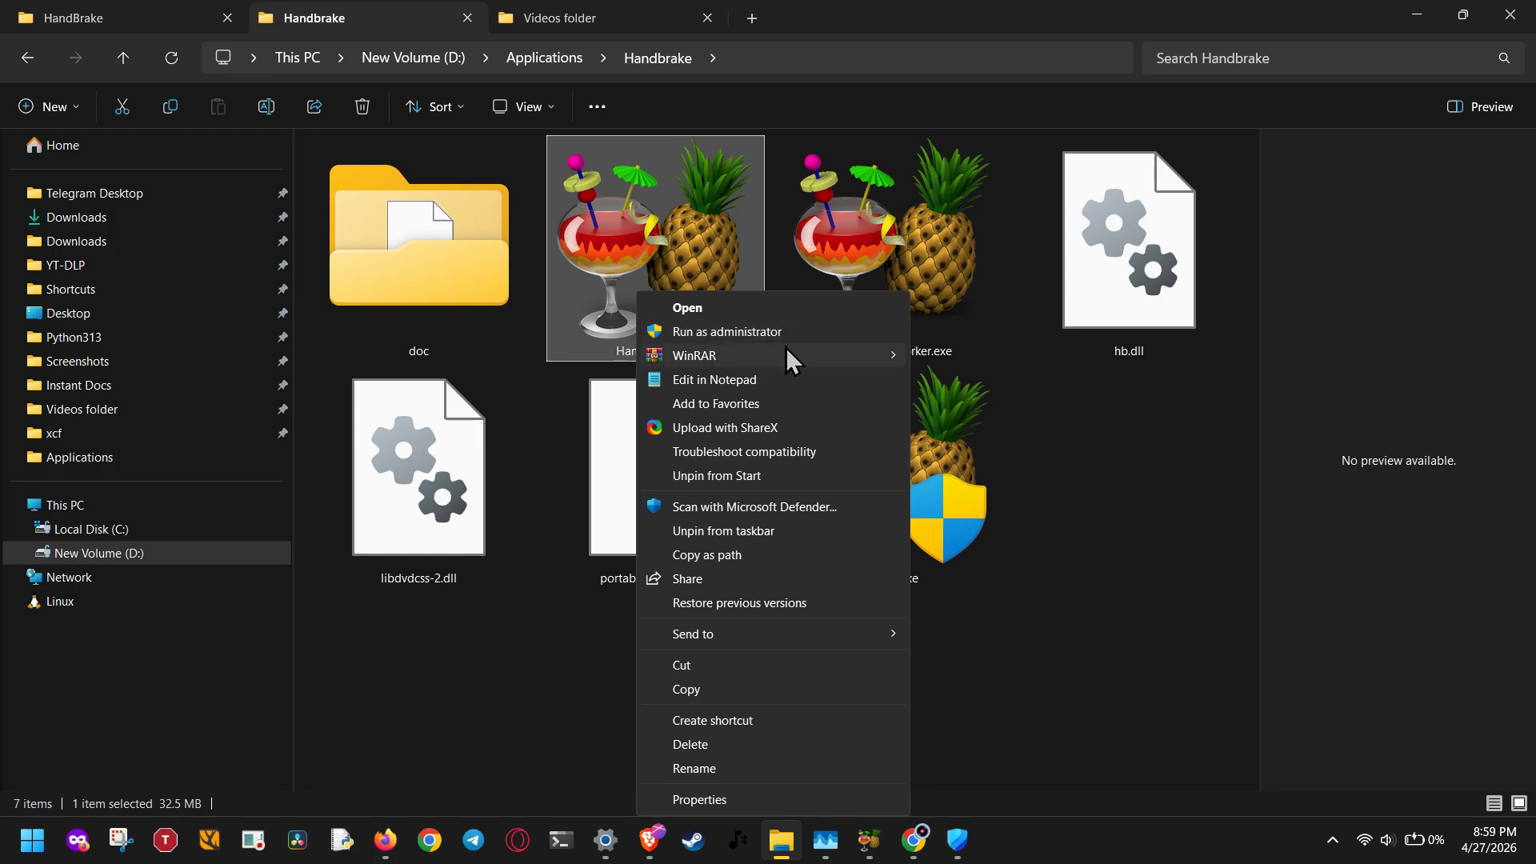
{"action": "left_click", "coordinate": [549, 685]}
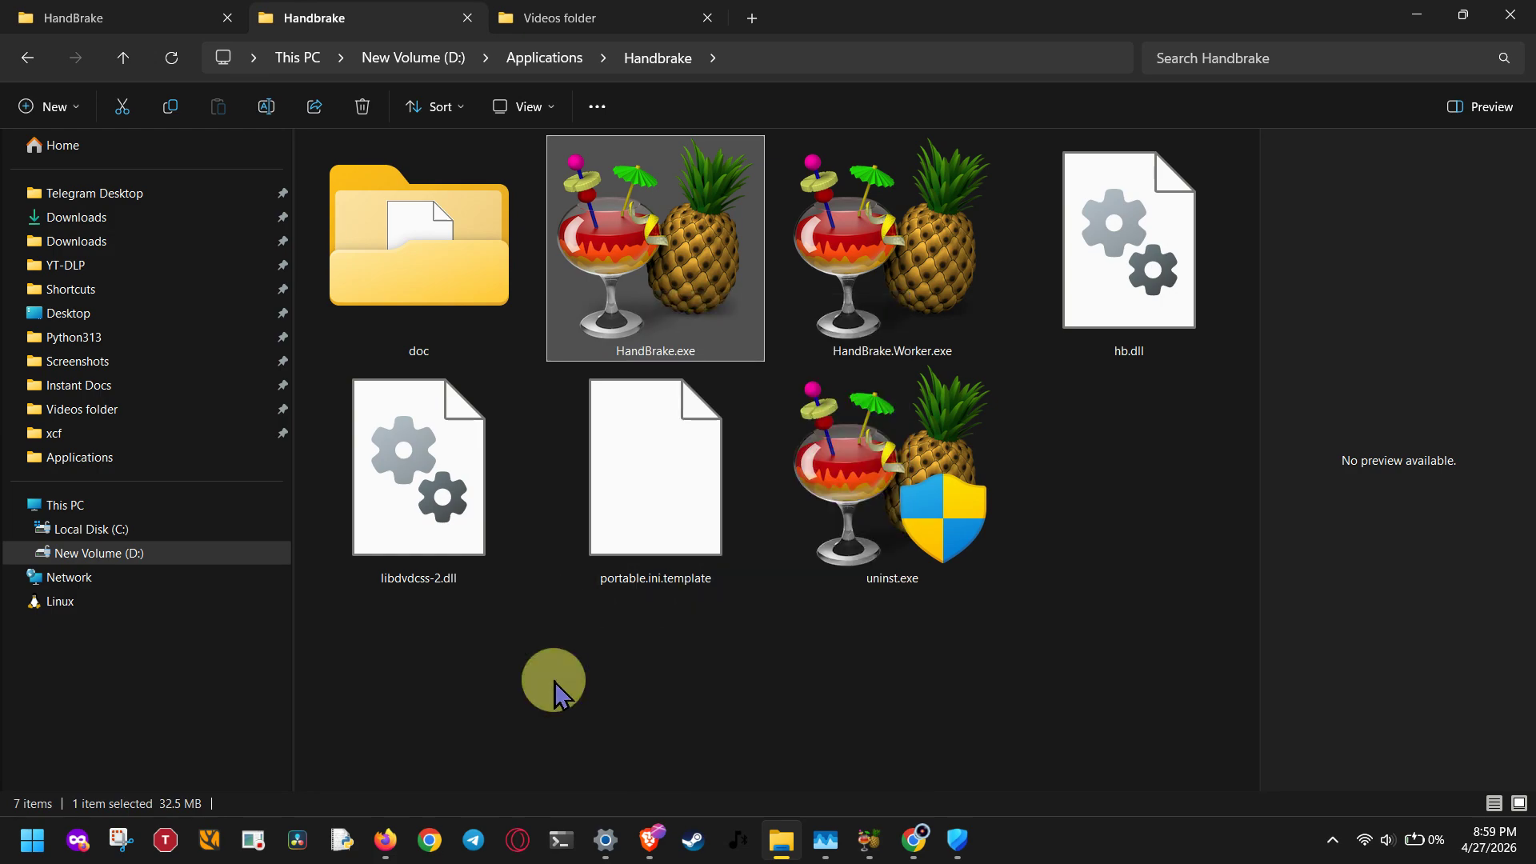
- Go to the open Videos folder on drive D and show its full path for checking, leaving the location unchanged
{"action": "left_click", "coordinate": [628, 20]}
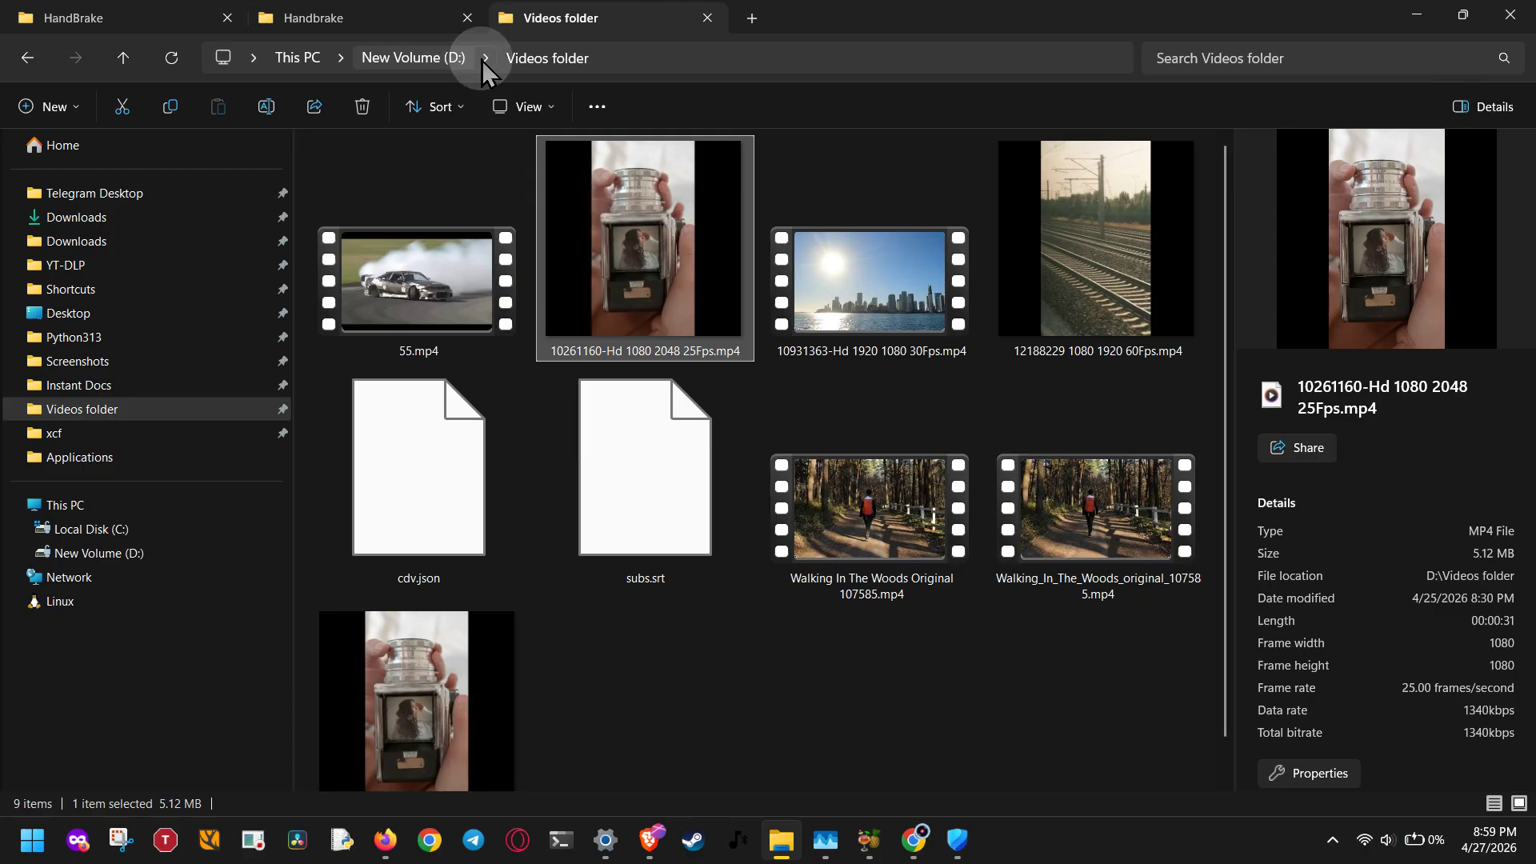
{"action": "left_click", "coordinate": [654, 53]}
{"action": "left_click", "coordinate": [684, 54]}
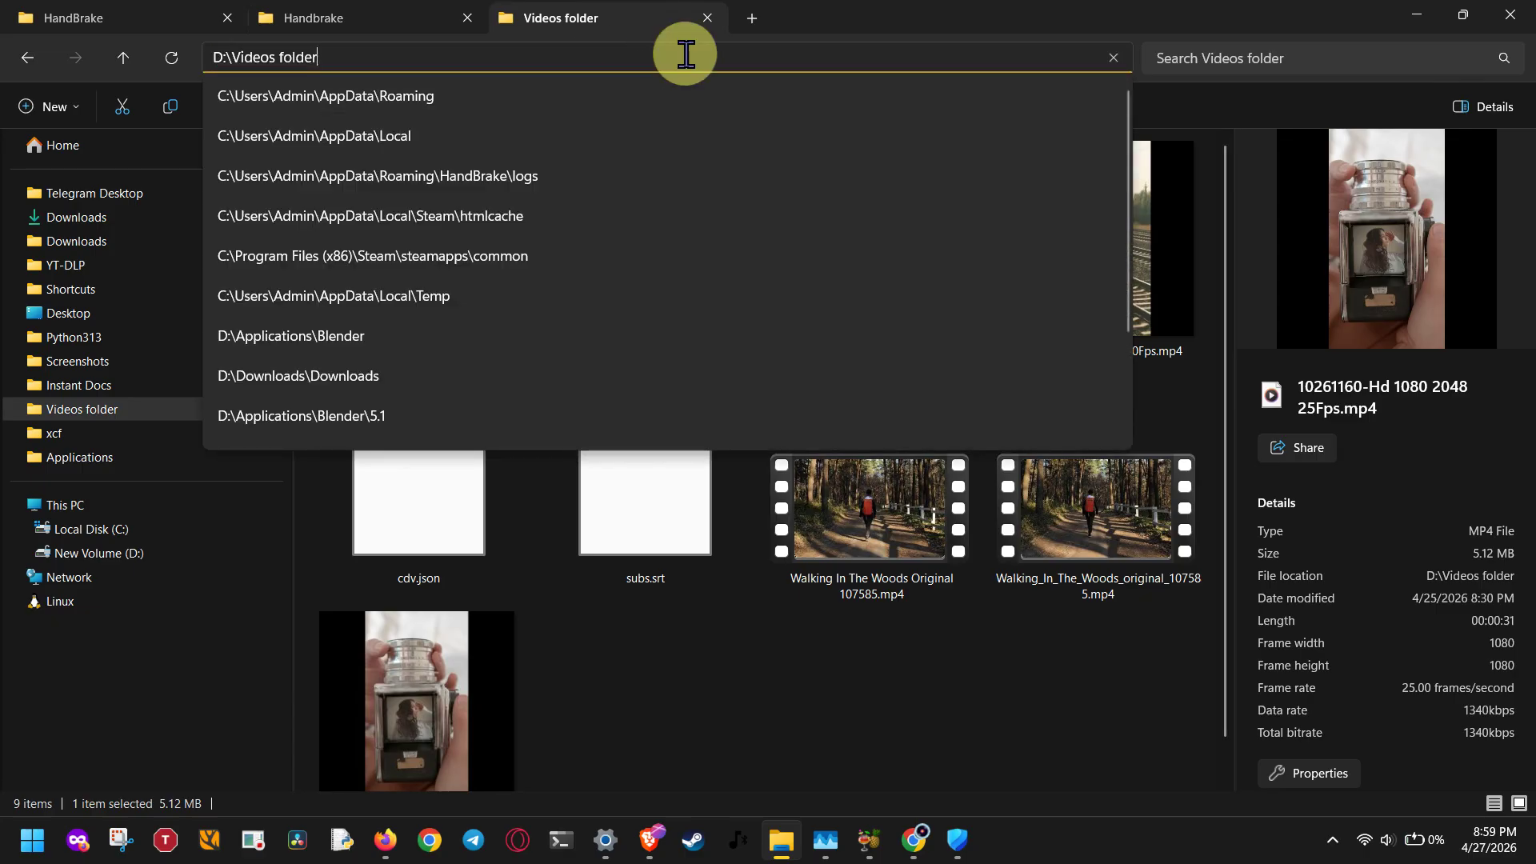
{"action": "left_click", "coordinate": [867, 708]}
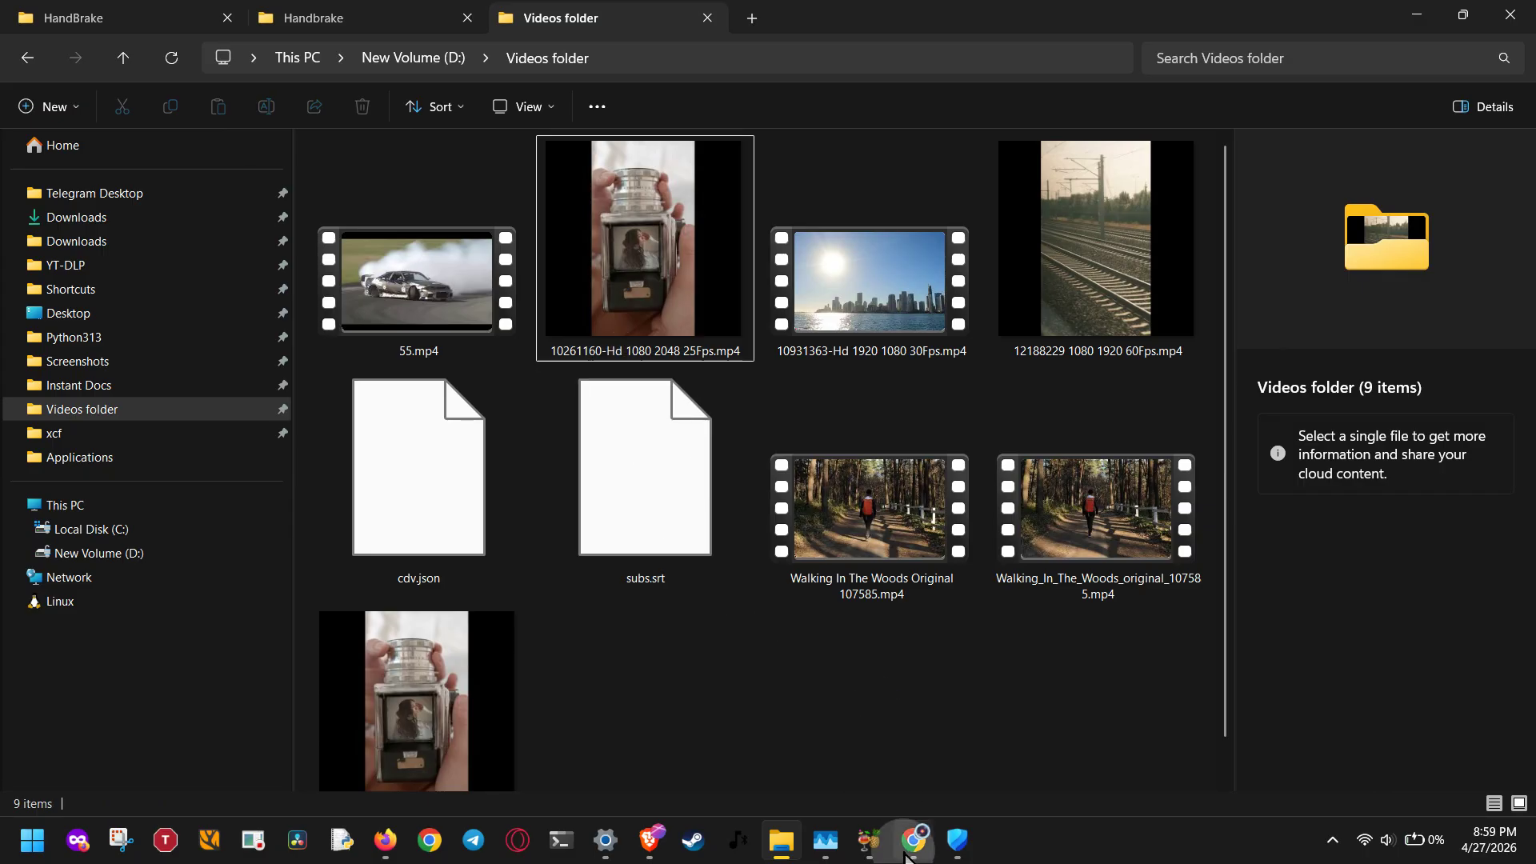
{"action": "left_click", "coordinate": [876, 854]}
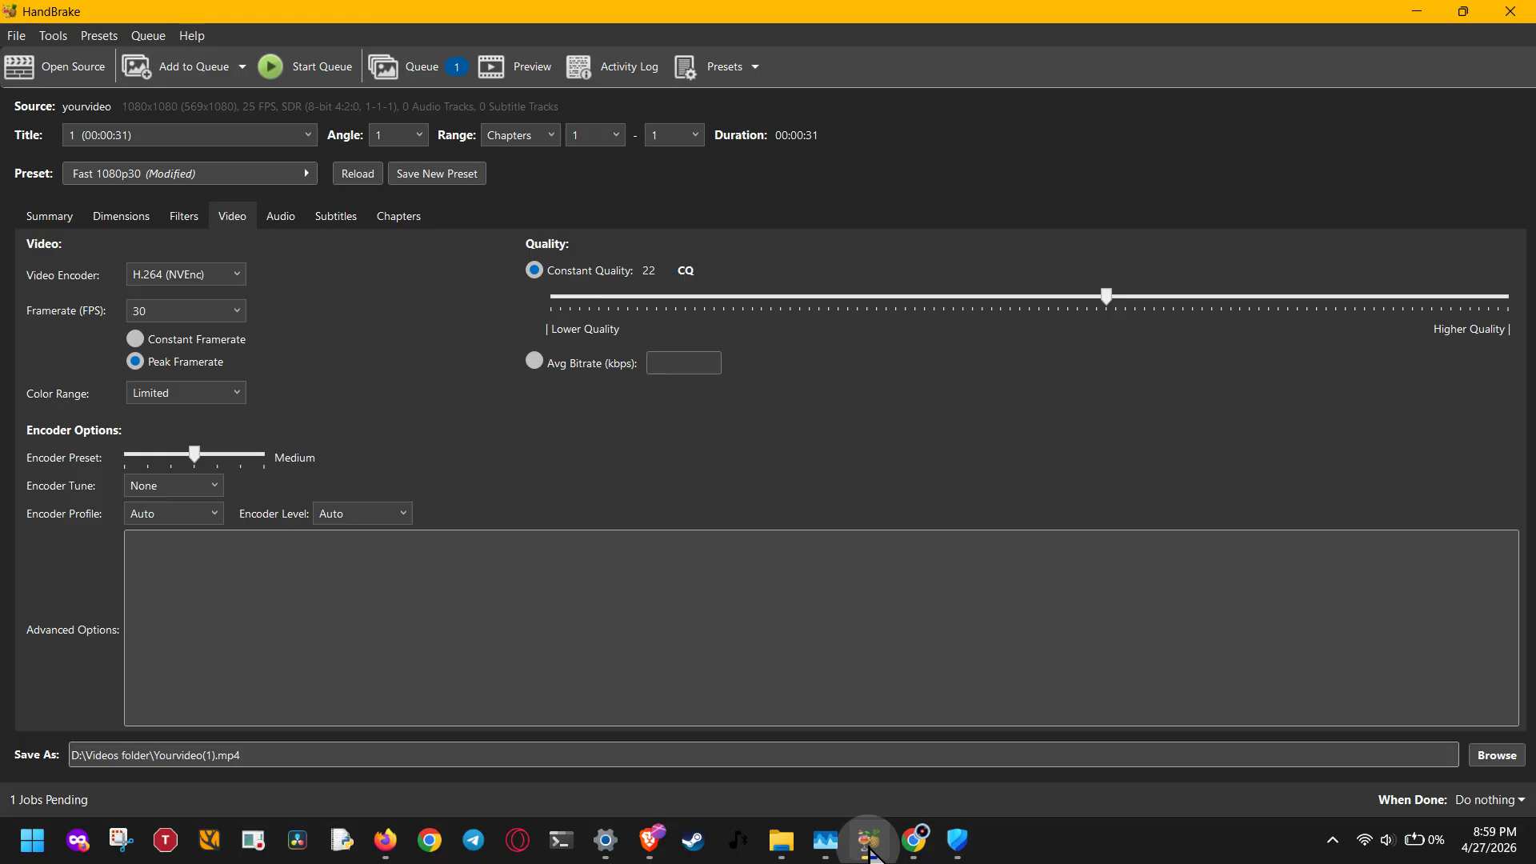
{"action": "left_click", "coordinate": [782, 846]}
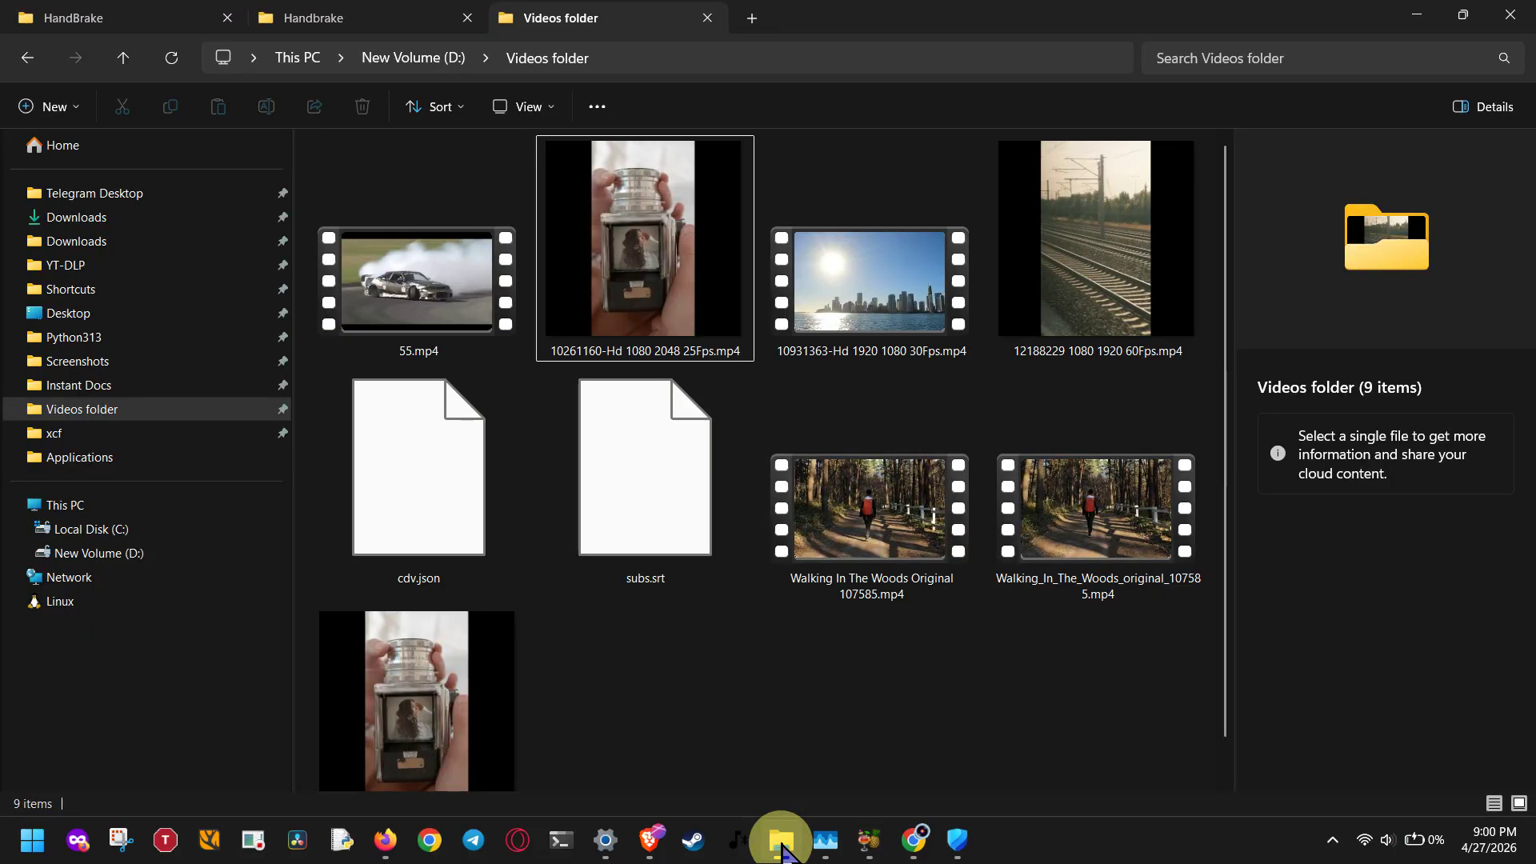
{"action": "left_click", "coordinate": [660, 348]}
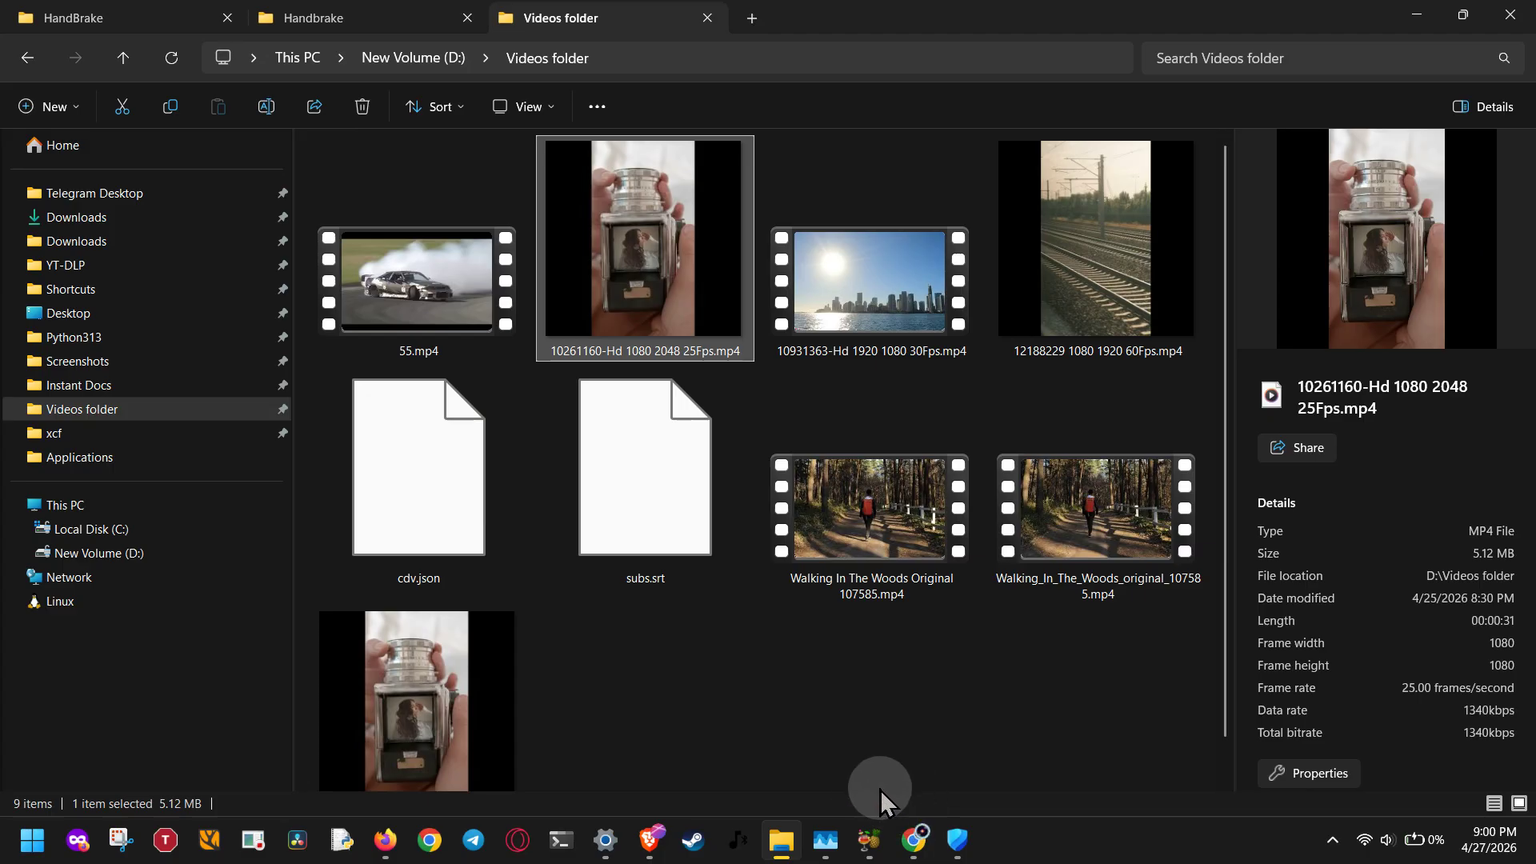
{"action": "mouse_move", "coordinate": [650, 840]}
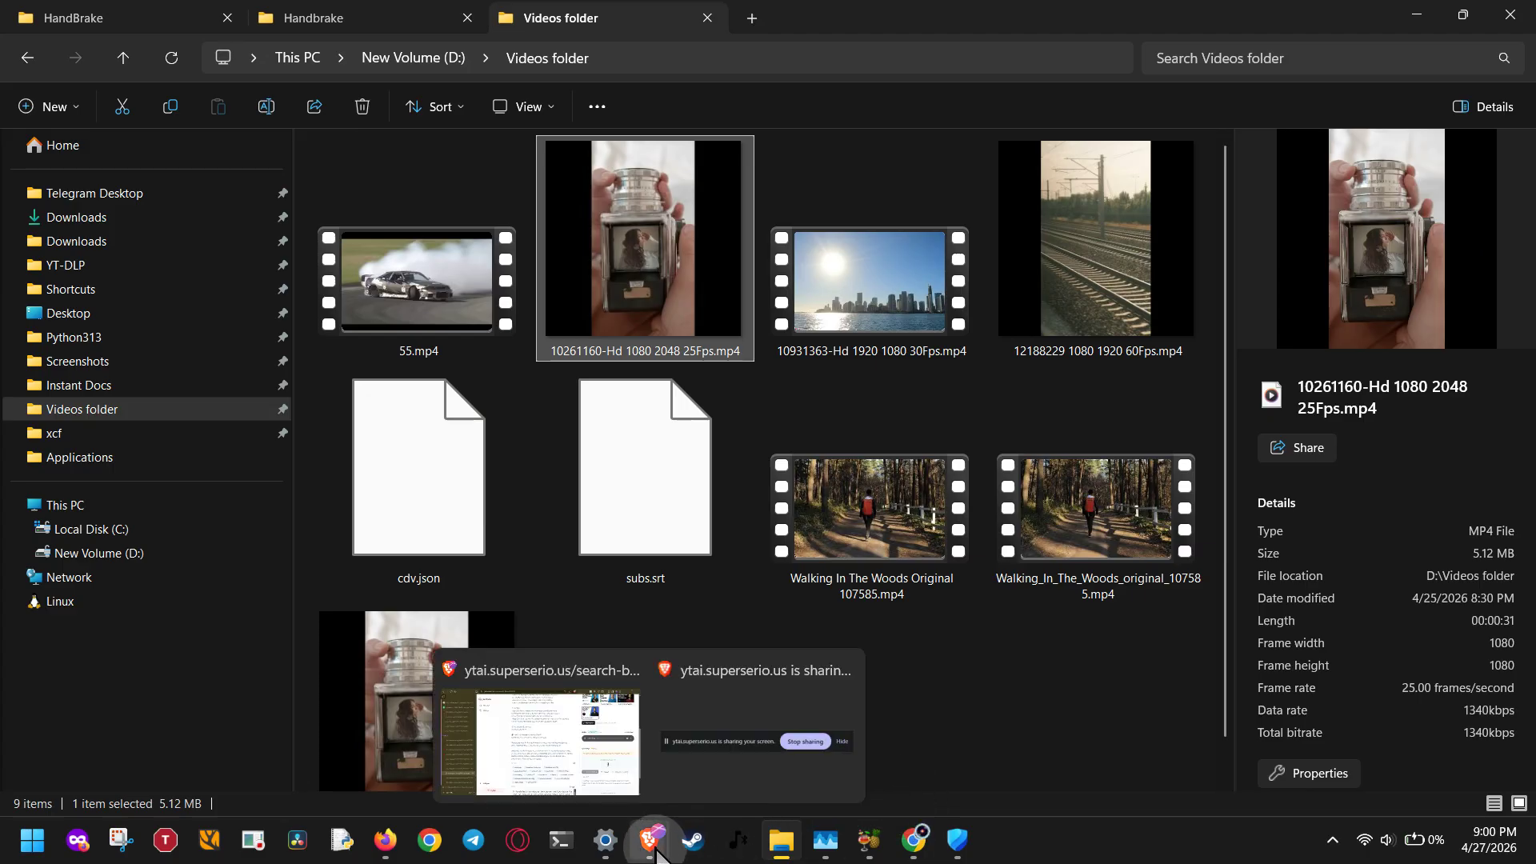
{"action": "left_click", "coordinate": [691, 770]}
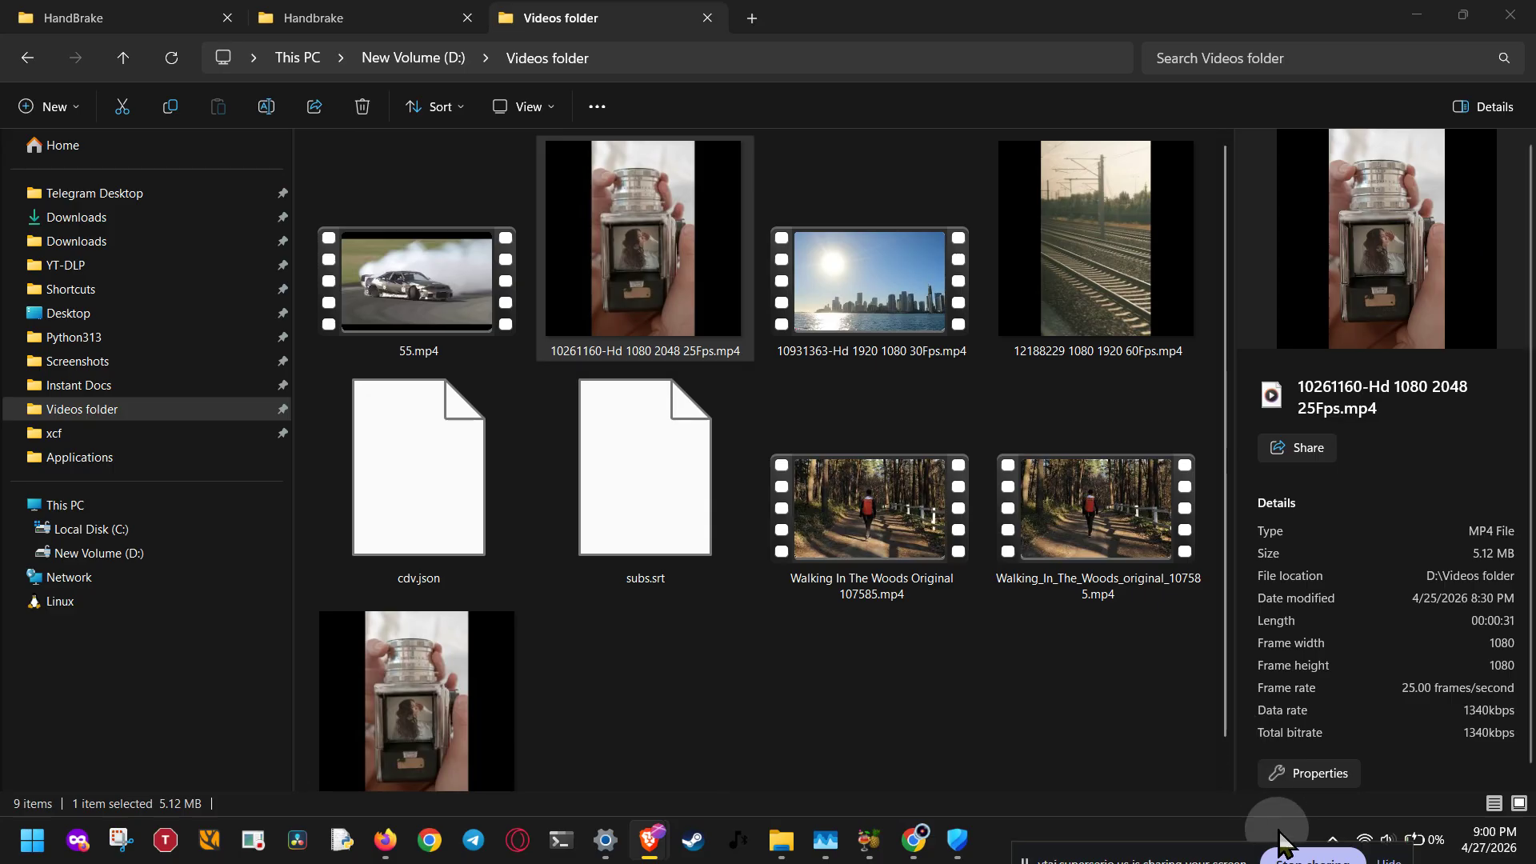